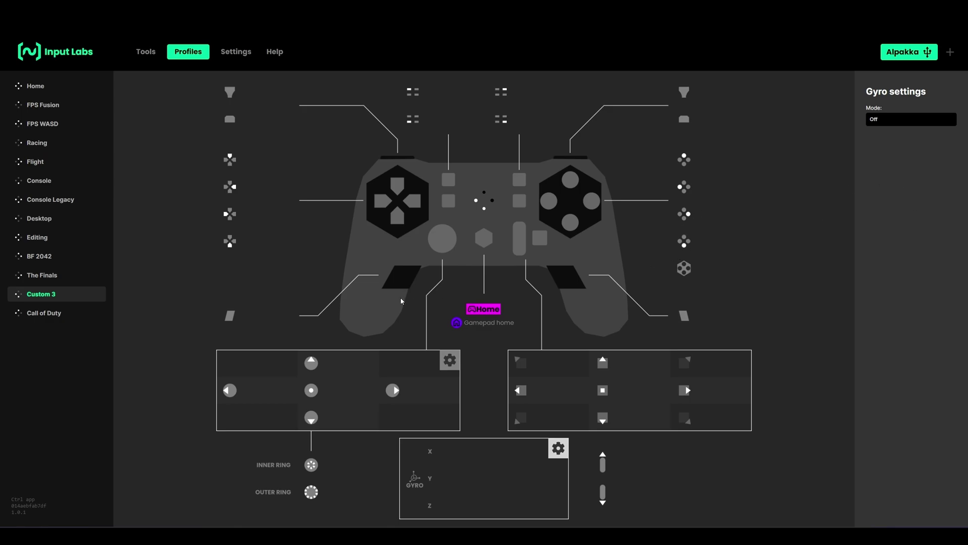
- Show the Custom 3 profile's general settings: name, copy-from and import/export options
{"action": "left_click", "coordinate": [658, 508]}
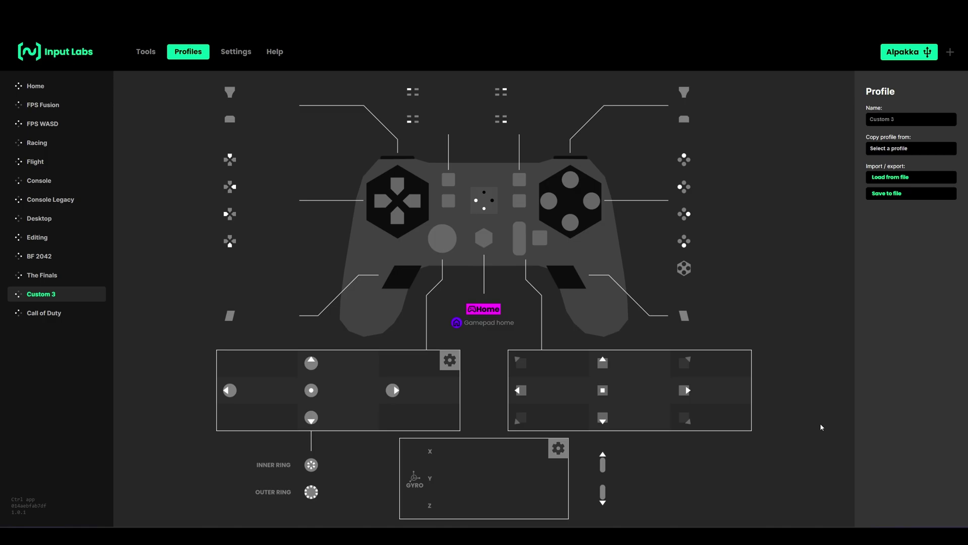
- Browse the FPS Fusion, FPS WASD, Console, Console Legacy, BF 2042 and The Finals presets, ending on Custom 3
{"action": "left_click", "coordinate": [53, 109]}
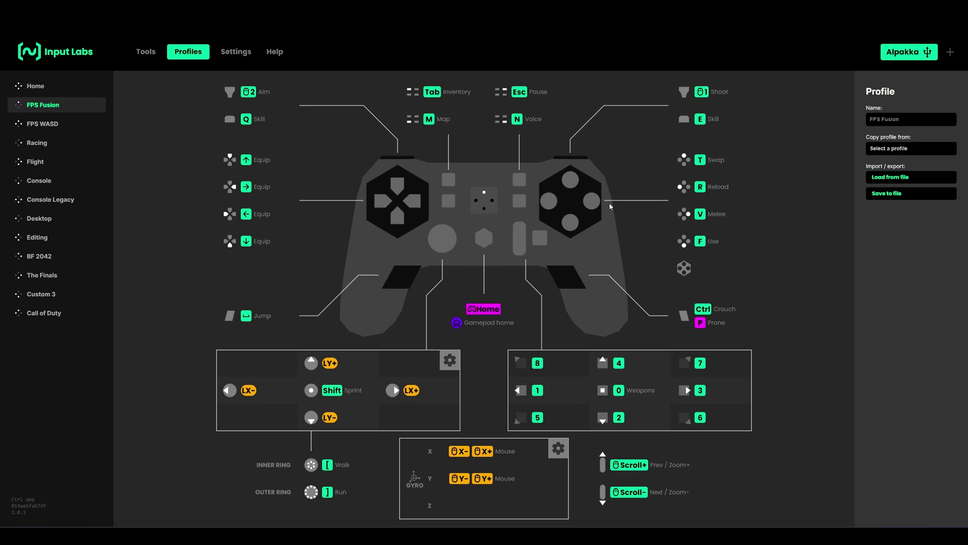
{"action": "left_click", "coordinate": [57, 124]}
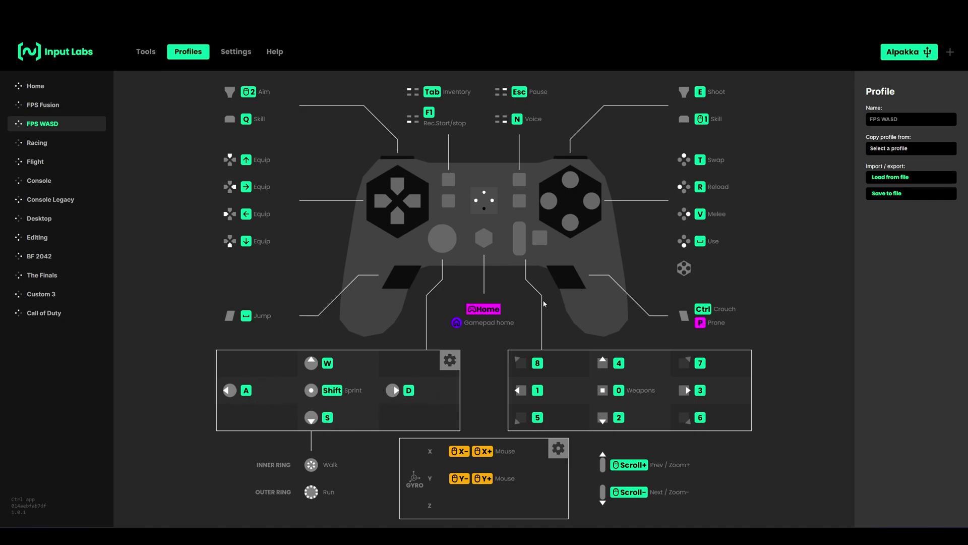
{"action": "left_click", "coordinate": [43, 184]}
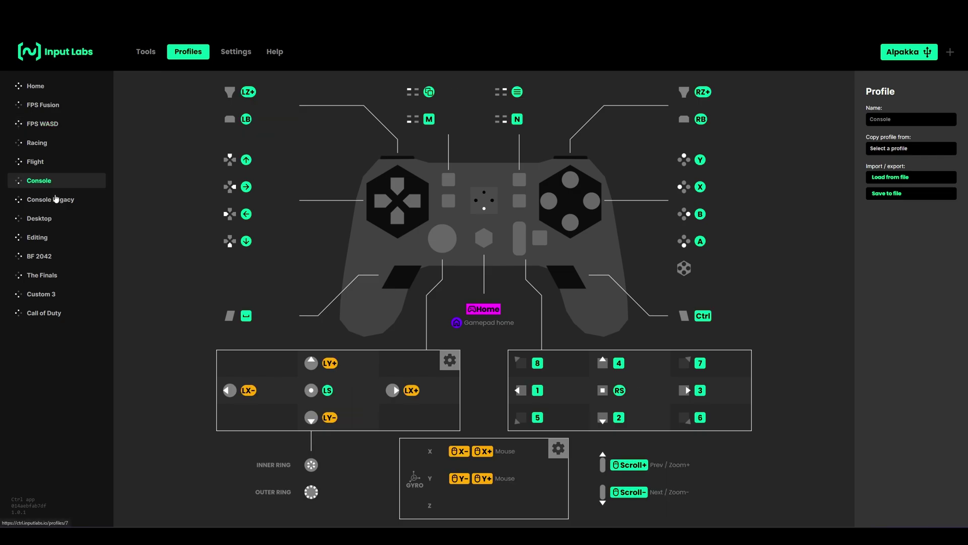
{"action": "left_click", "coordinate": [58, 200]}
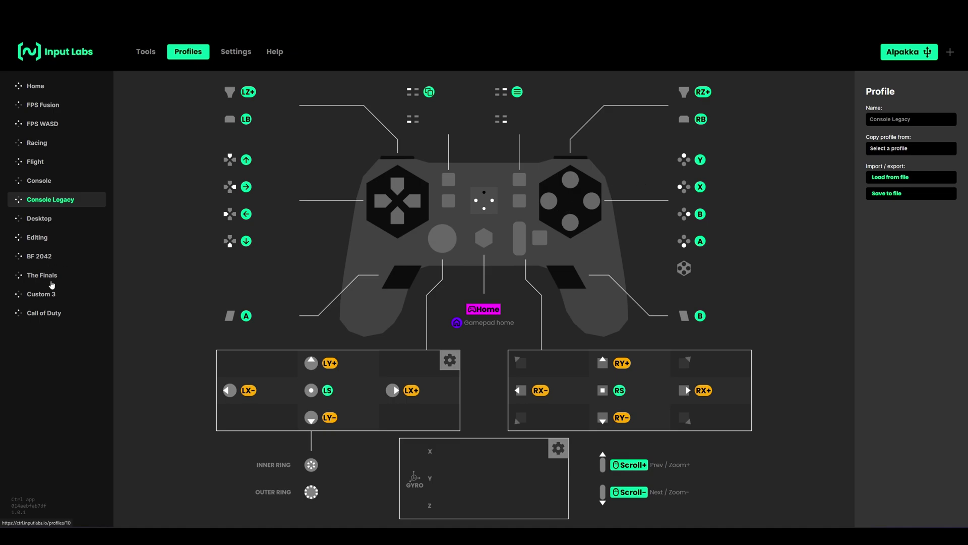
{"action": "left_click", "coordinate": [39, 260]}
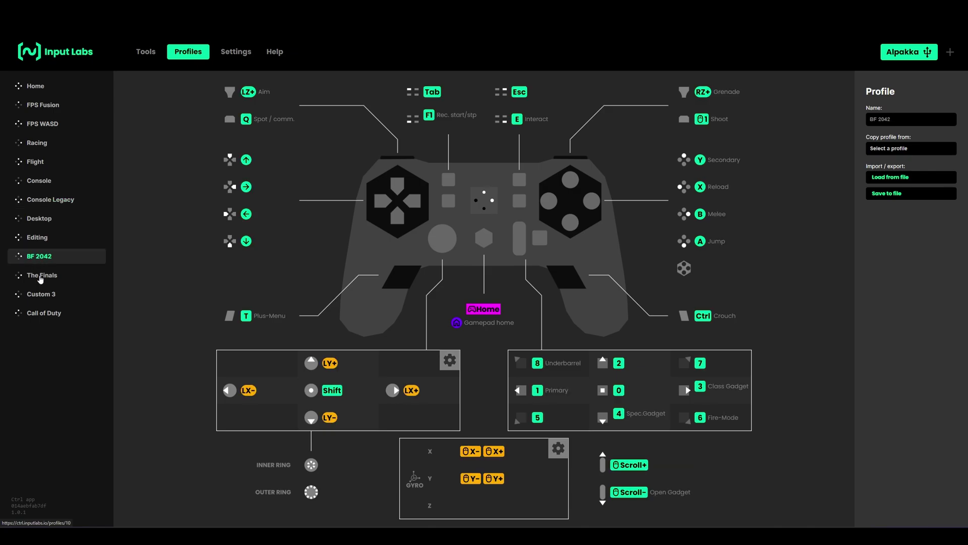
{"action": "left_click", "coordinate": [40, 278]}
{"action": "left_click", "coordinate": [49, 291]}
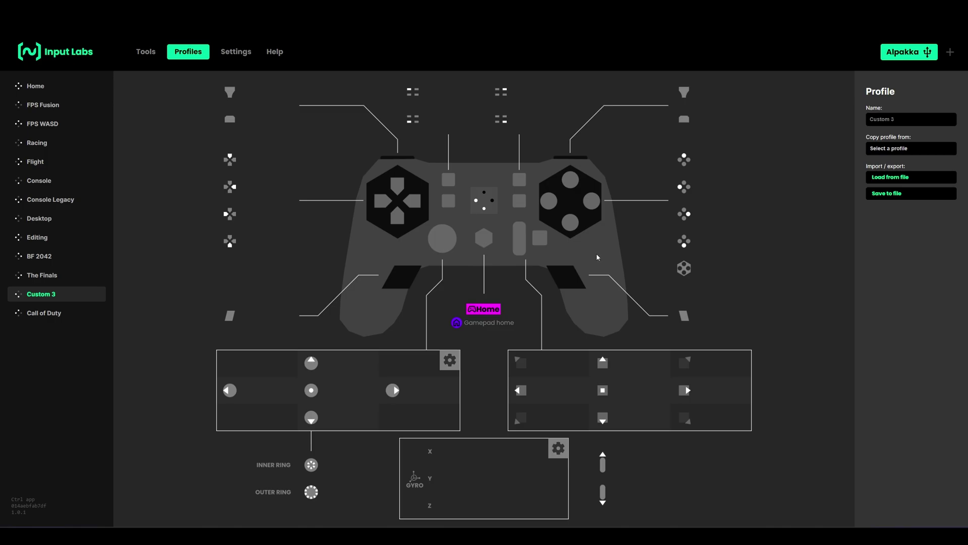
- Assign KEY_R to Button X and label the action 'Reload'
{"action": "left_click", "coordinate": [691, 190]}
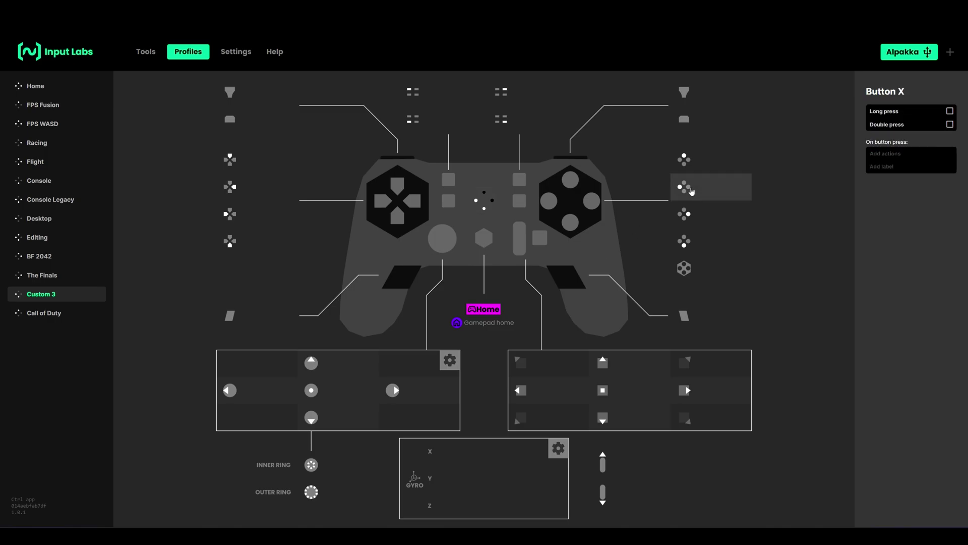
{"action": "left_click", "coordinate": [890, 159]}
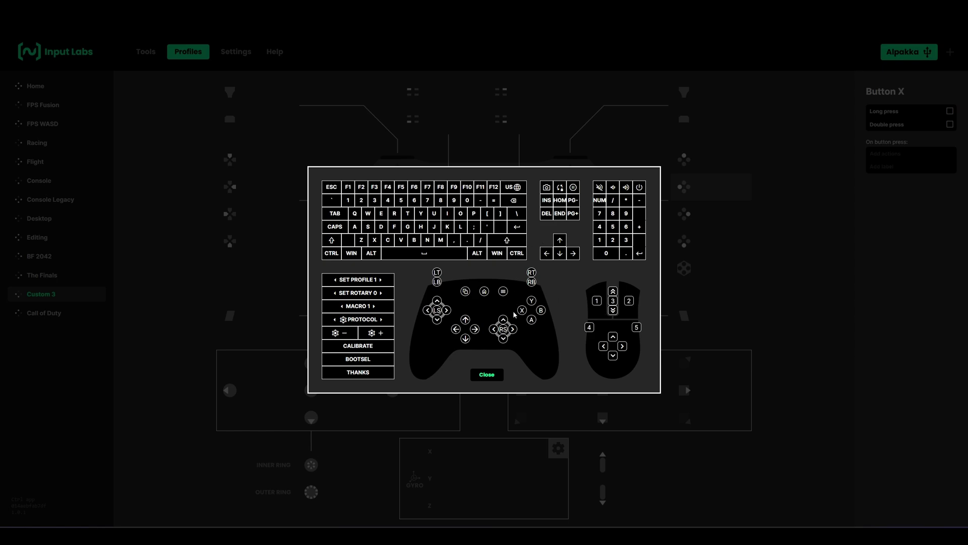
{"action": "left_click", "coordinate": [394, 213]}
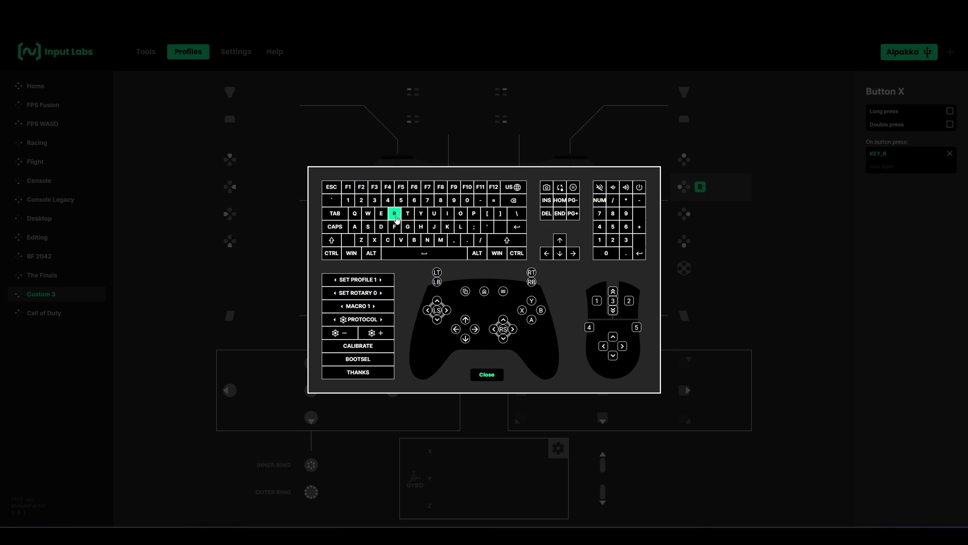
{"action": "left_click", "coordinate": [487, 374]}
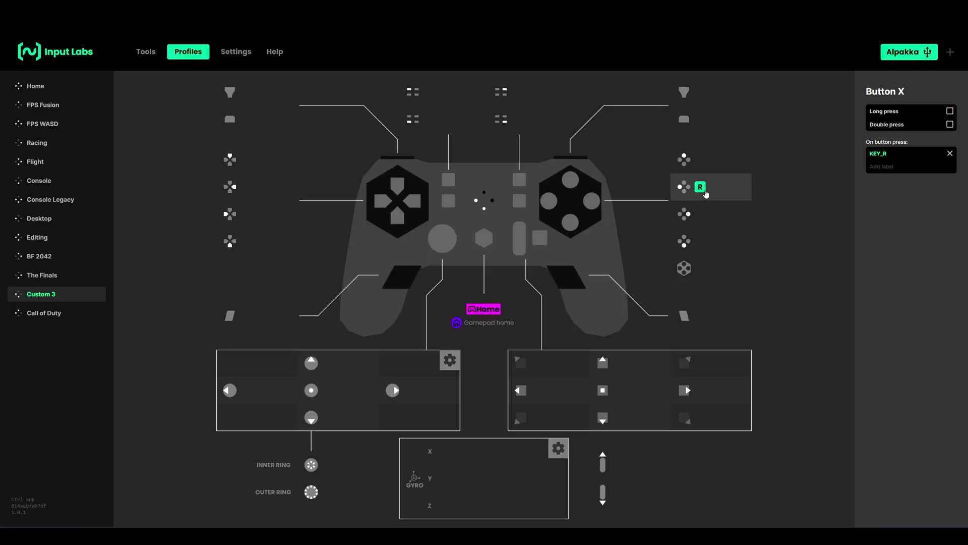
{"action": "left_click", "coordinate": [894, 168]}
{"action": "type", "text": "Reload"}
- Enable long press on Button X and assign it KEY_E
{"action": "left_click", "coordinate": [949, 112]}
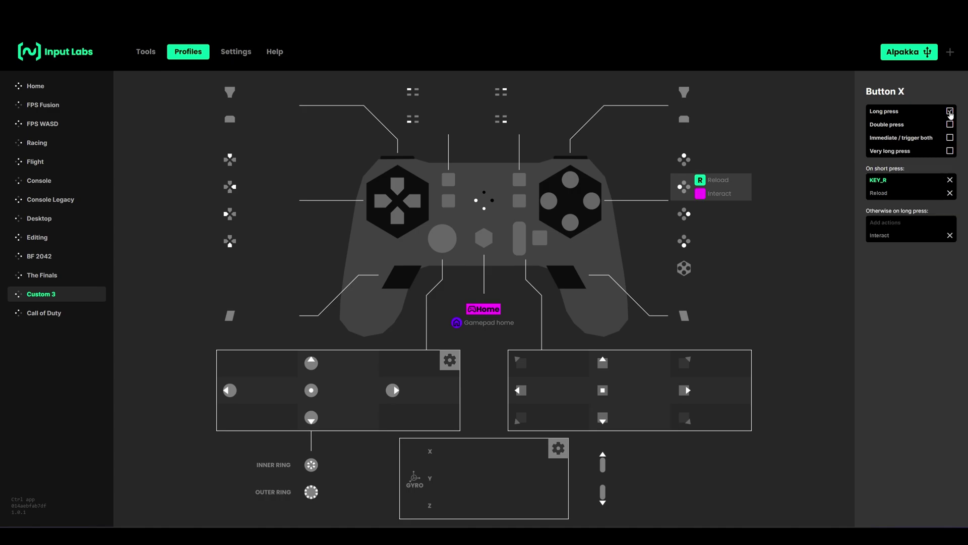
{"action": "left_click", "coordinate": [883, 228]}
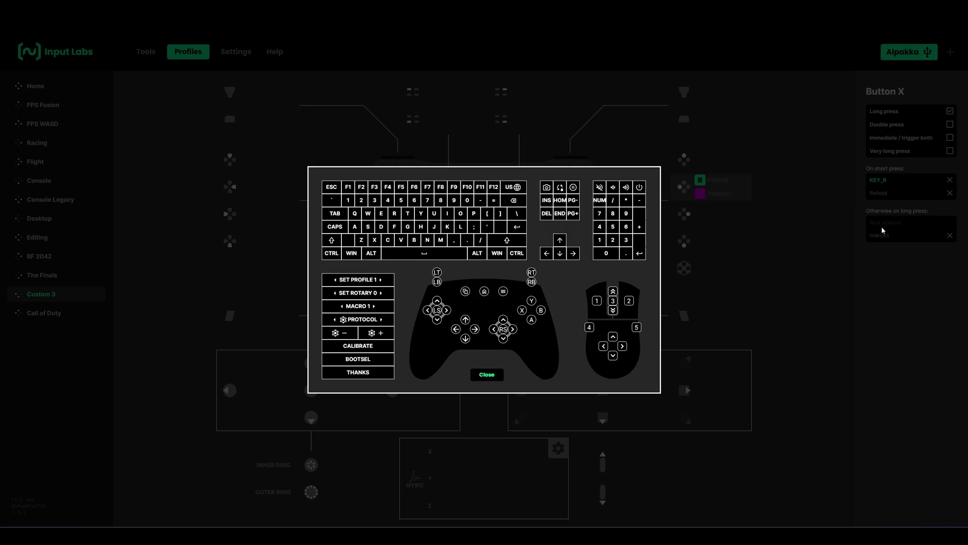
{"action": "left_click", "coordinate": [382, 214]}
{"action": "left_click", "coordinate": [488, 374]}
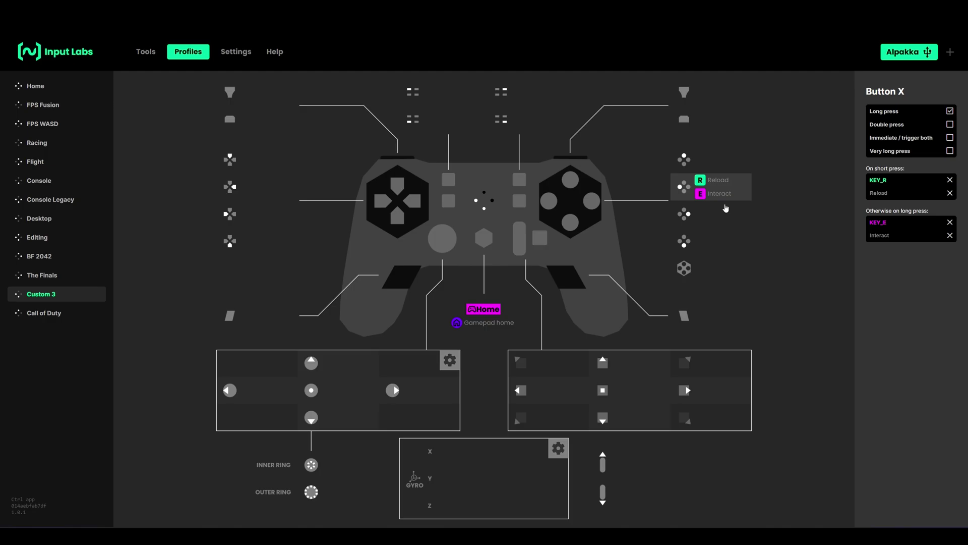
- Enable double press on Button X and assign it KEY_V
{"action": "left_click", "coordinate": [949, 125]}
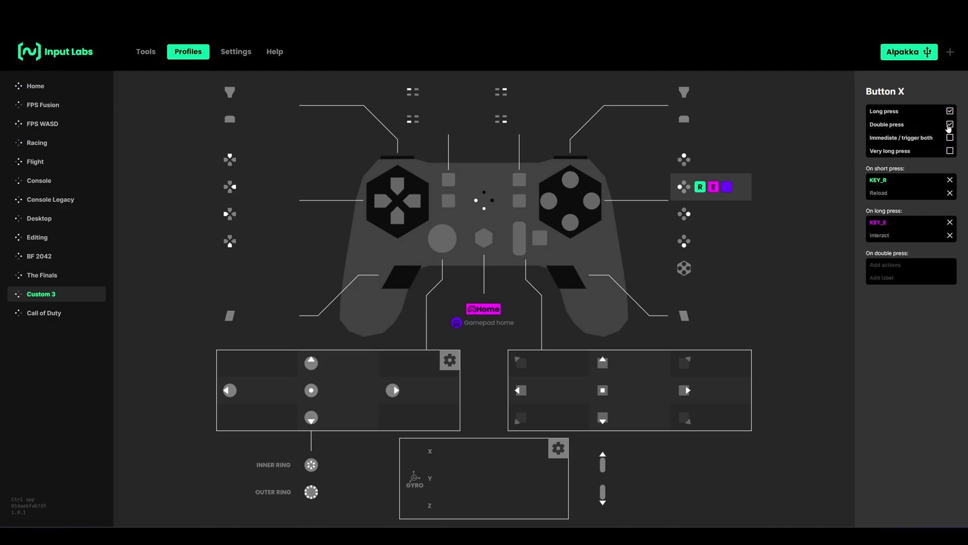
{"action": "left_click", "coordinate": [893, 266]}
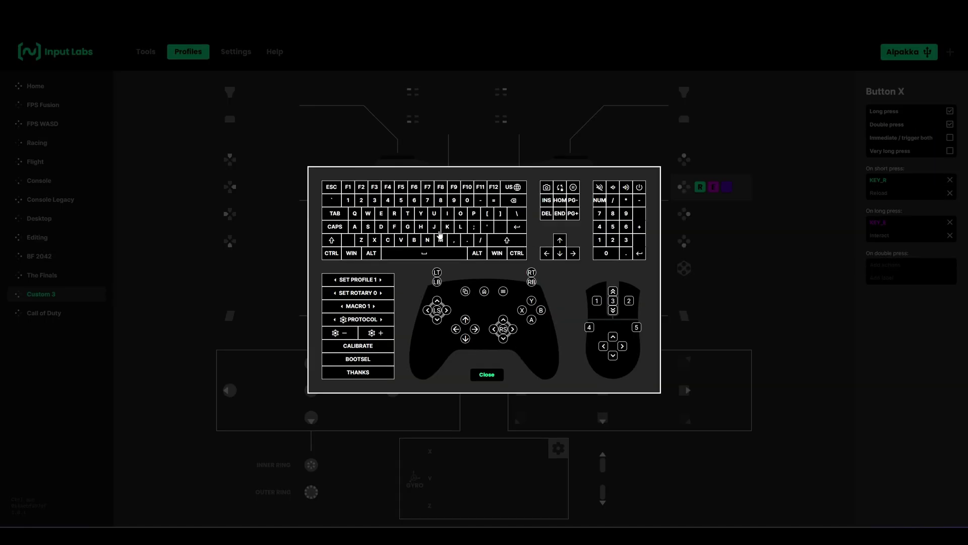
{"action": "left_click", "coordinate": [400, 242]}
{"action": "left_click", "coordinate": [487, 374]}
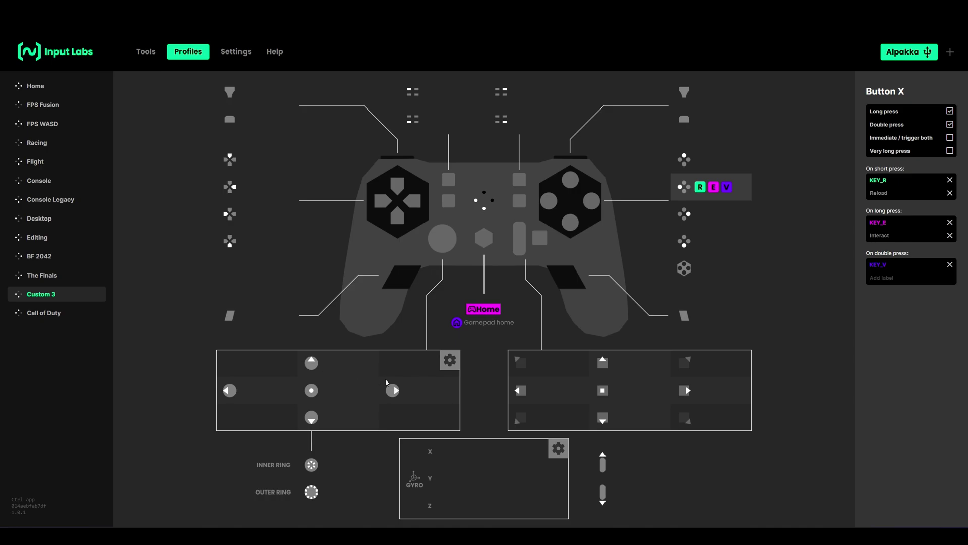
- Switch the left stick to 4 directions mode and map stick up to the W key
{"action": "left_click", "coordinate": [446, 363]}
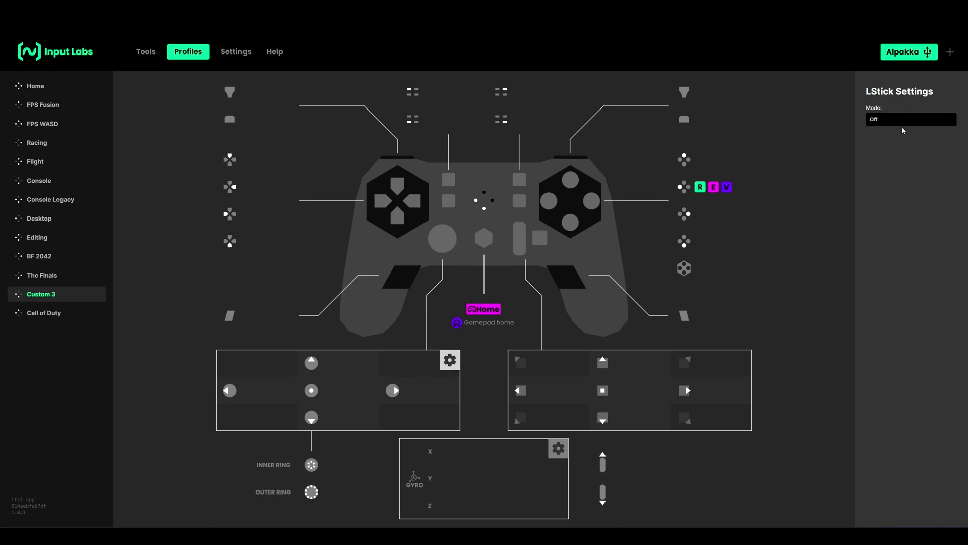
{"action": "left_click", "coordinate": [887, 121]}
{"action": "left_click", "coordinate": [891, 141]}
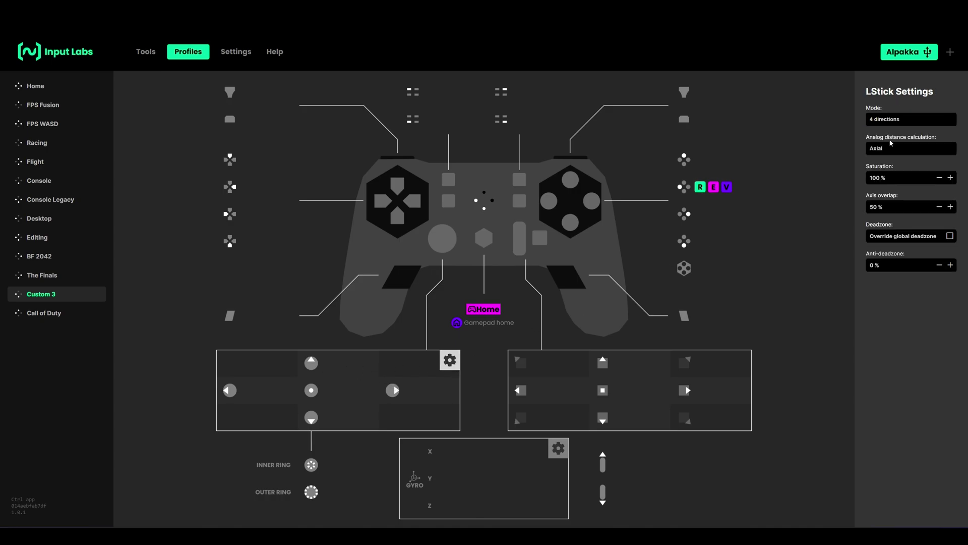
{"action": "left_click", "coordinate": [324, 365]}
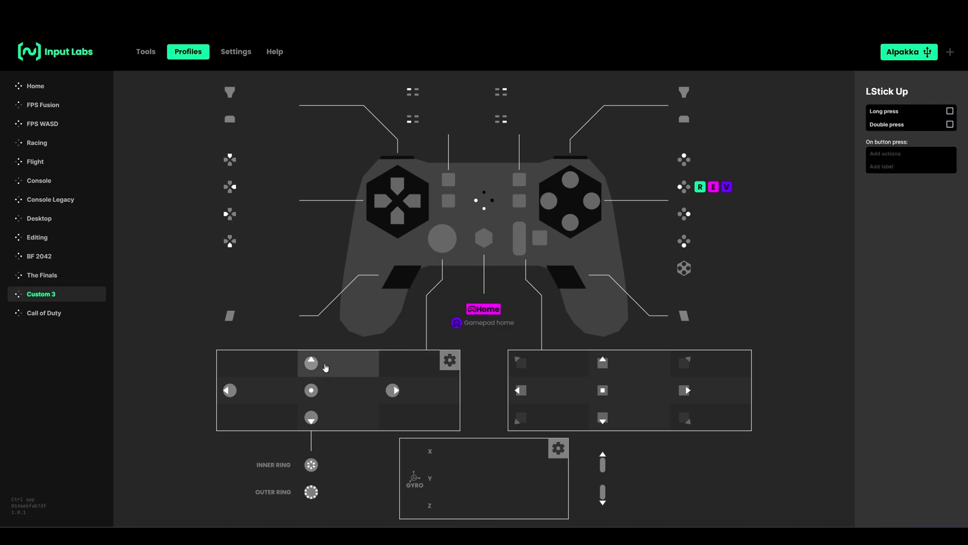
{"action": "left_click", "coordinate": [902, 155]}
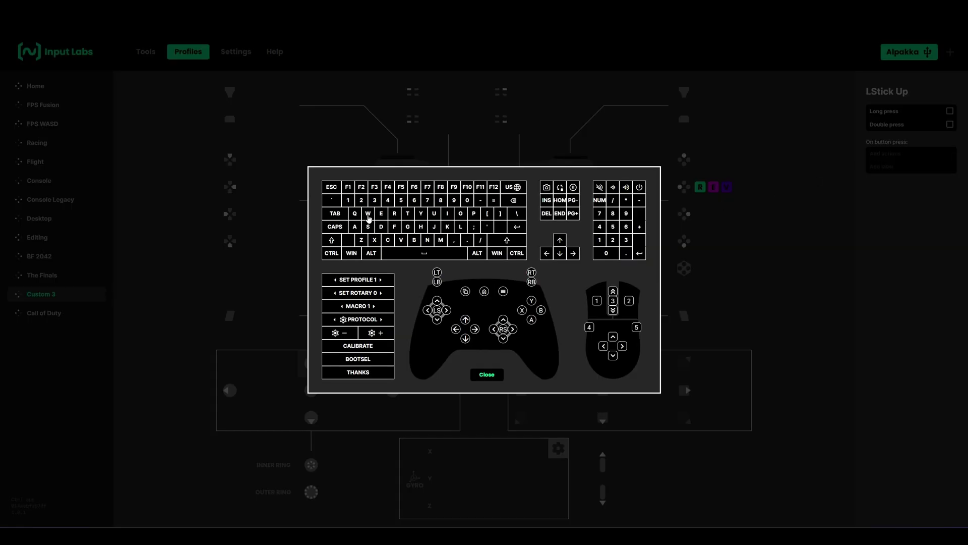
{"action": "left_click", "coordinate": [368, 216]}
{"action": "left_click", "coordinate": [485, 374]}
- Map left stick right to the LX gamepad axis, replacing the D key
{"action": "left_click", "coordinate": [401, 393]}
{"action": "left_click", "coordinate": [888, 157]}
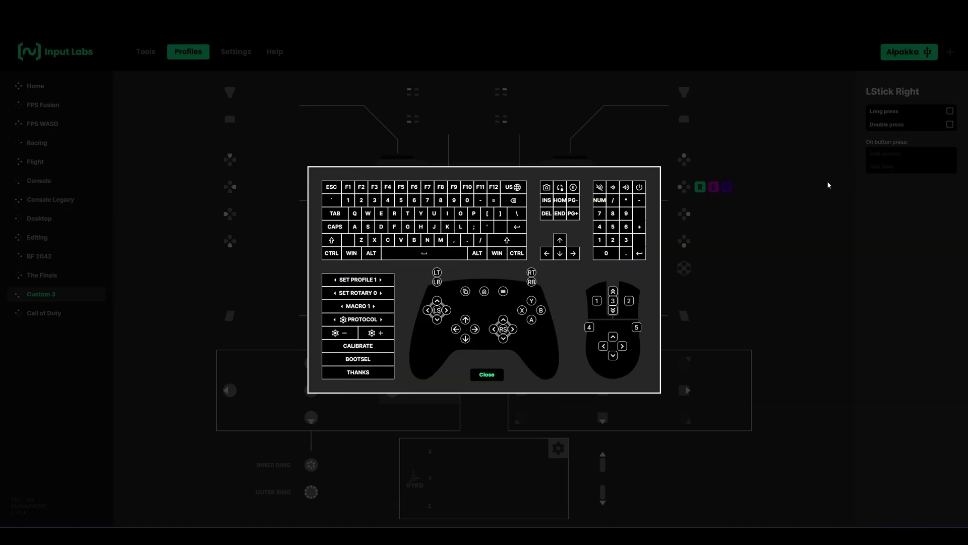
{"action": "left_click", "coordinate": [381, 226]}
{"action": "left_click", "coordinate": [487, 374]}
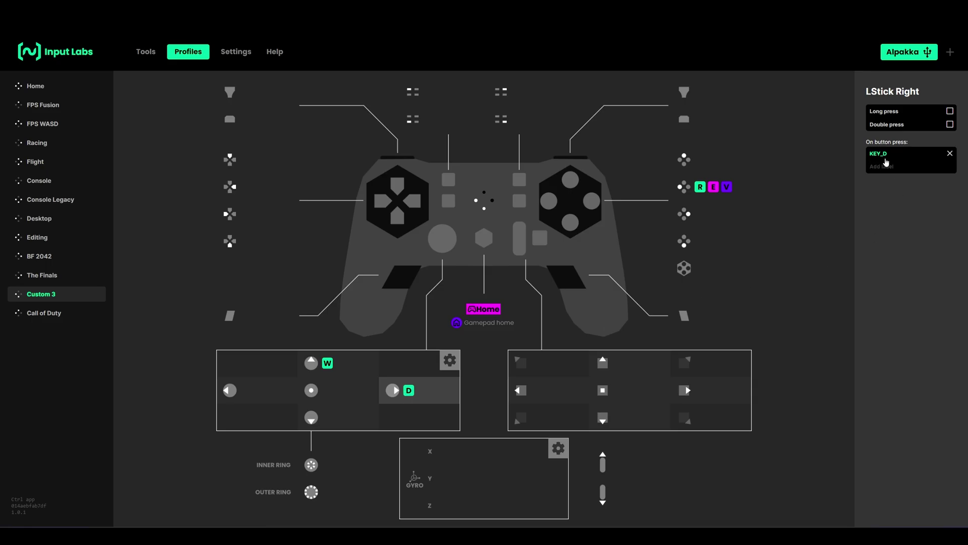
{"action": "left_click", "coordinate": [886, 162]}
{"action": "left_click", "coordinate": [447, 311]}
{"action": "left_click", "coordinate": [386, 227]}
{"action": "left_click", "coordinate": [475, 379]}
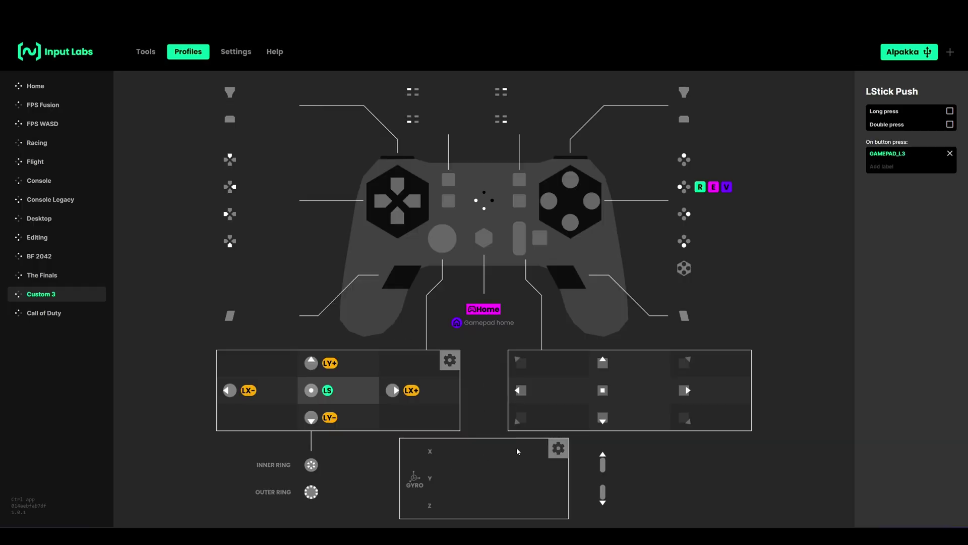
- Try the gyro's Always On, Touch Off and Touch On modes in its settings
{"action": "left_click", "coordinate": [558, 448]}
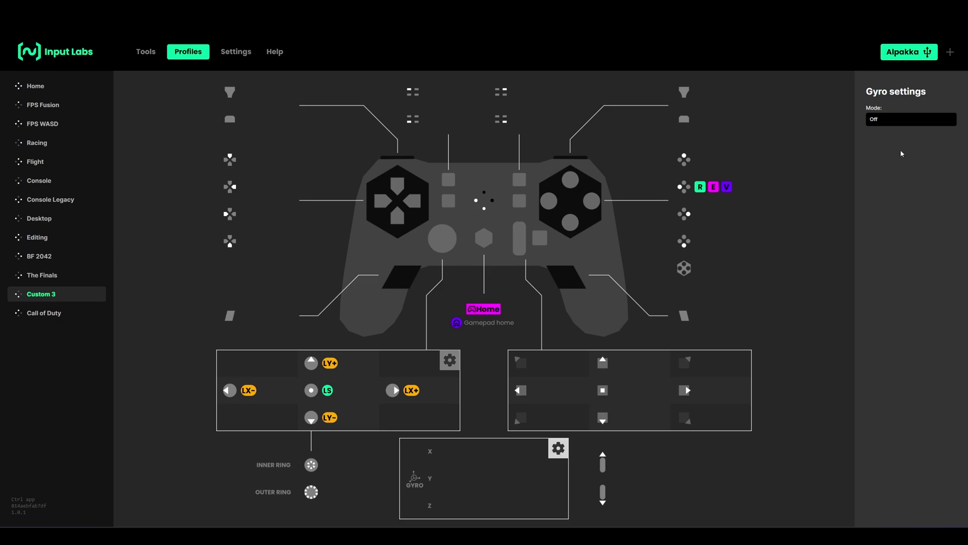
{"action": "left_click", "coordinate": [890, 124]}
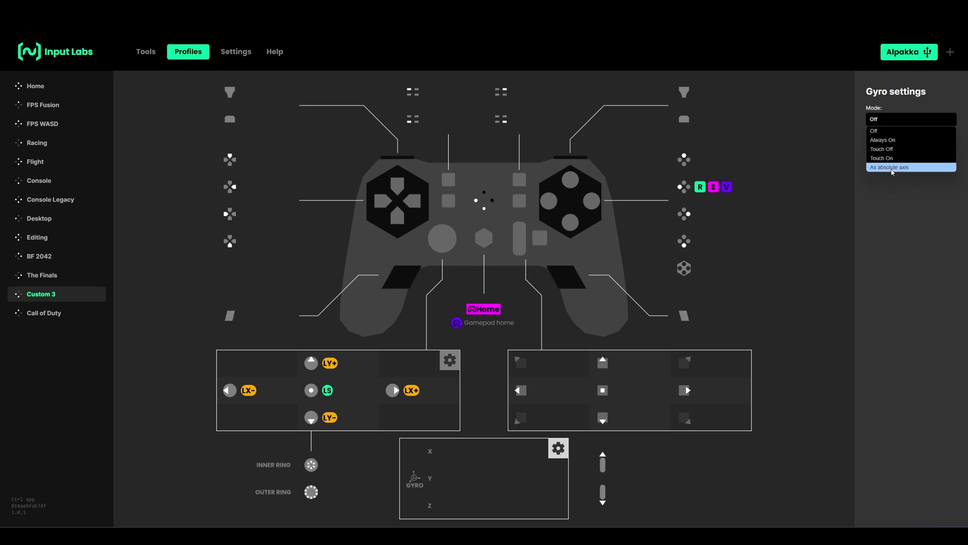
{"action": "left_click", "coordinate": [903, 141]}
{"action": "left_click", "coordinate": [897, 120]}
{"action": "left_click", "coordinate": [892, 151]}
{"action": "left_click", "coordinate": [897, 121]}
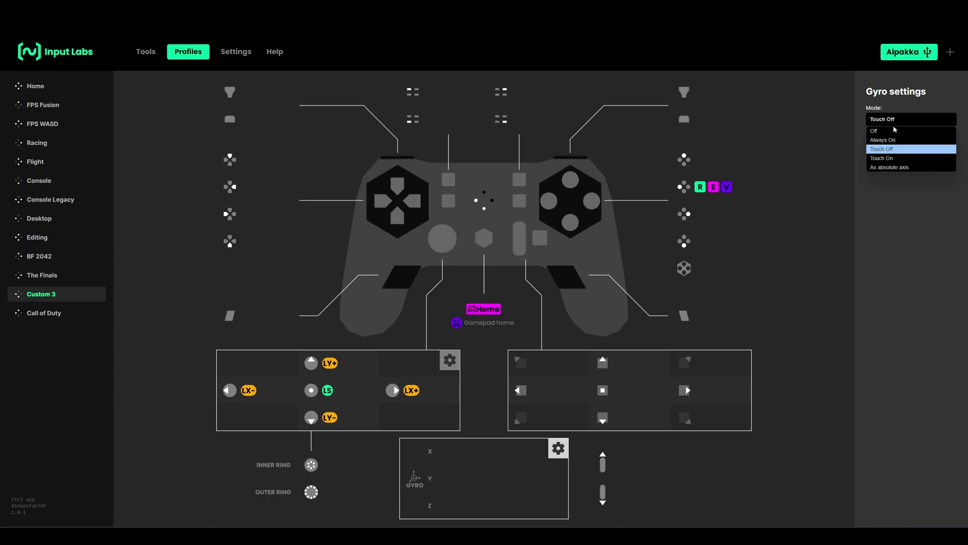
{"action": "left_click", "coordinate": [894, 157]}
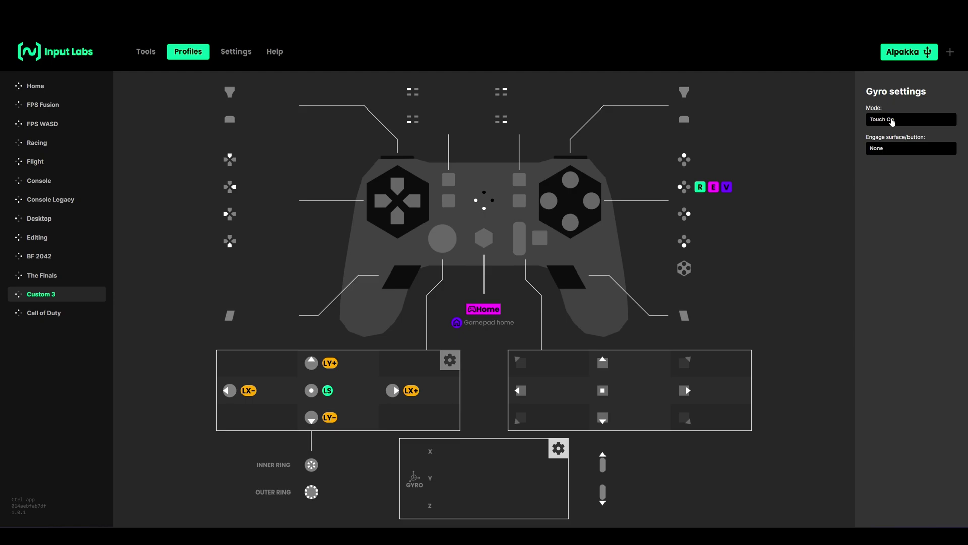
{"action": "left_click", "coordinate": [894, 126]}
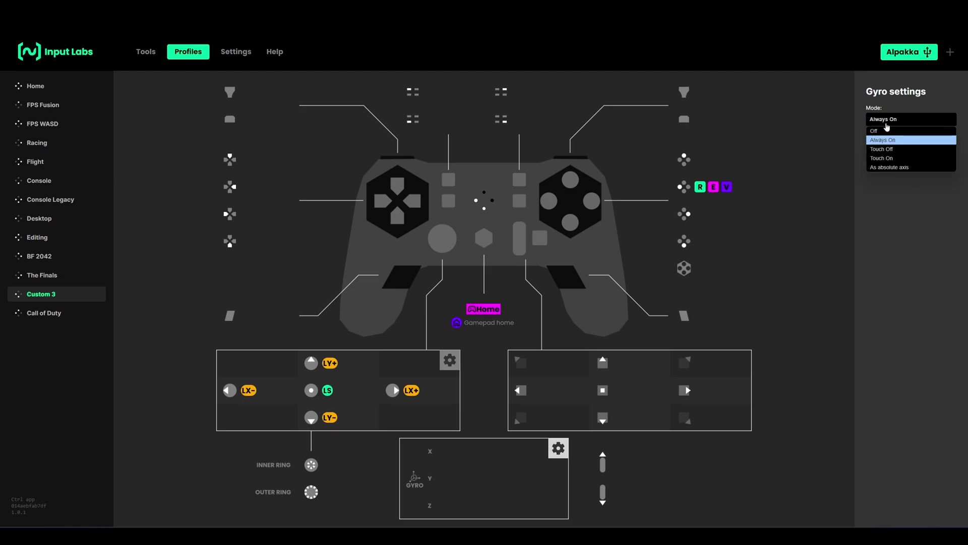
{"action": "left_click", "coordinate": [891, 140]}
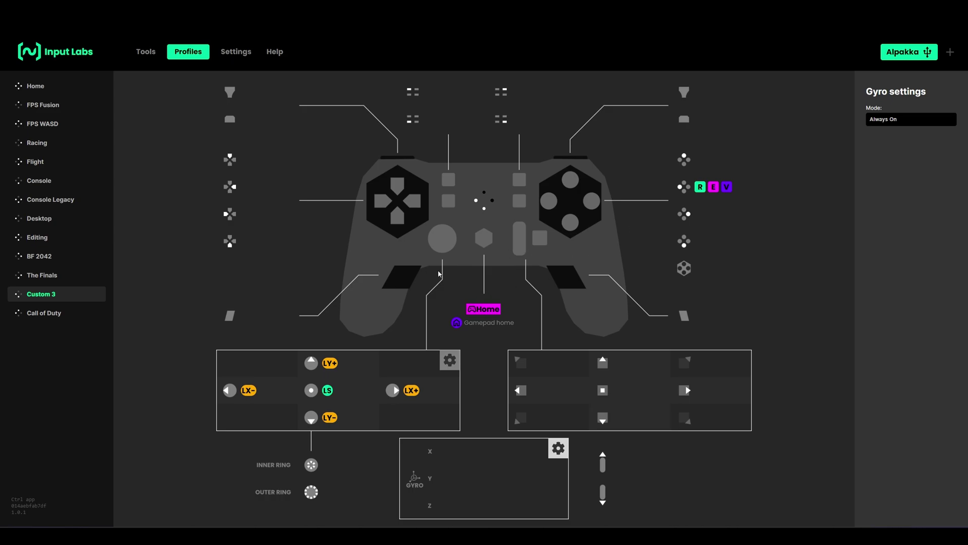
{"action": "left_click", "coordinate": [886, 125]}
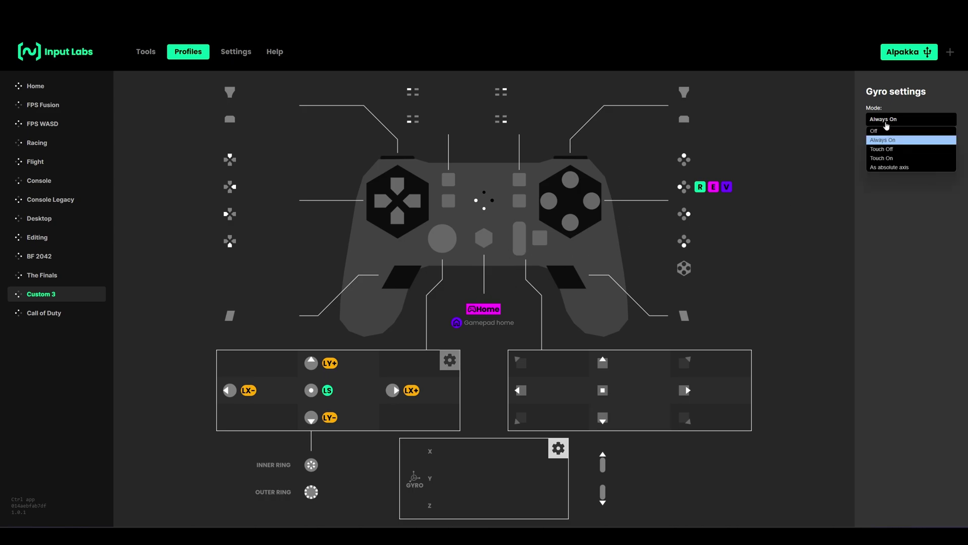
{"action": "left_click", "coordinate": [894, 150]}
- Set the gyro to Touch On mode, engaged by the Hexagon surface
{"action": "left_click", "coordinate": [896, 148]}
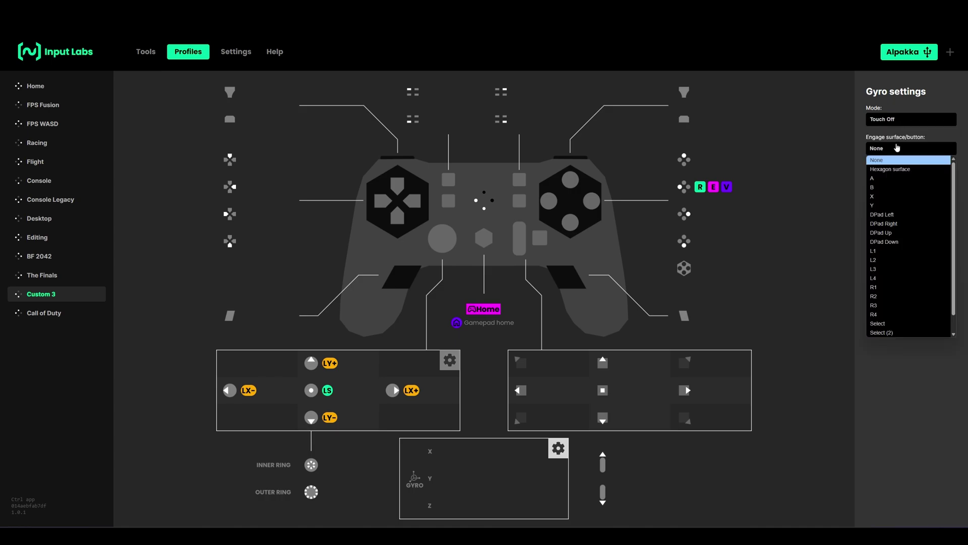
{"action": "scroll", "coordinate": [903, 242], "scroll_direction": "down", "scroll_amount": 1}
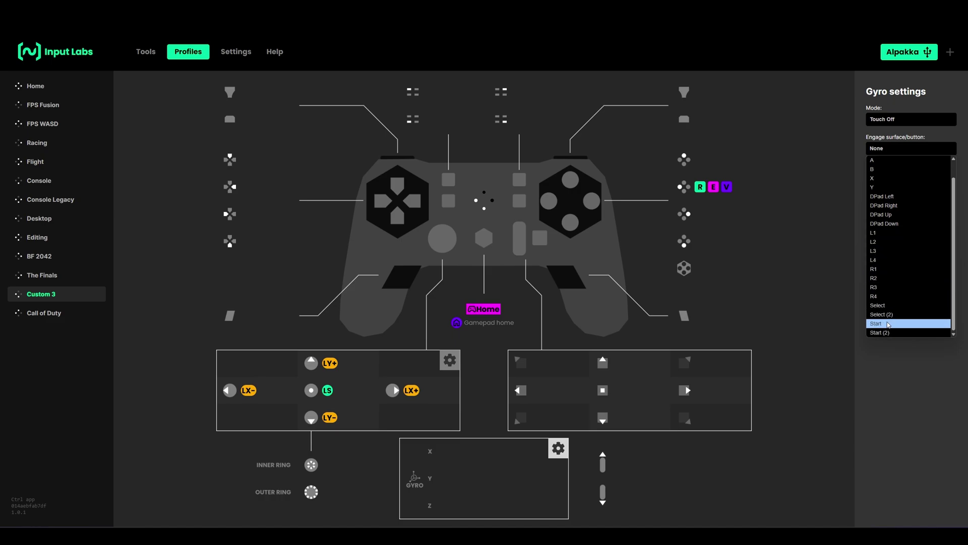
{"action": "scroll", "coordinate": [908, 184], "scroll_direction": "up", "scroll_amount": 1}
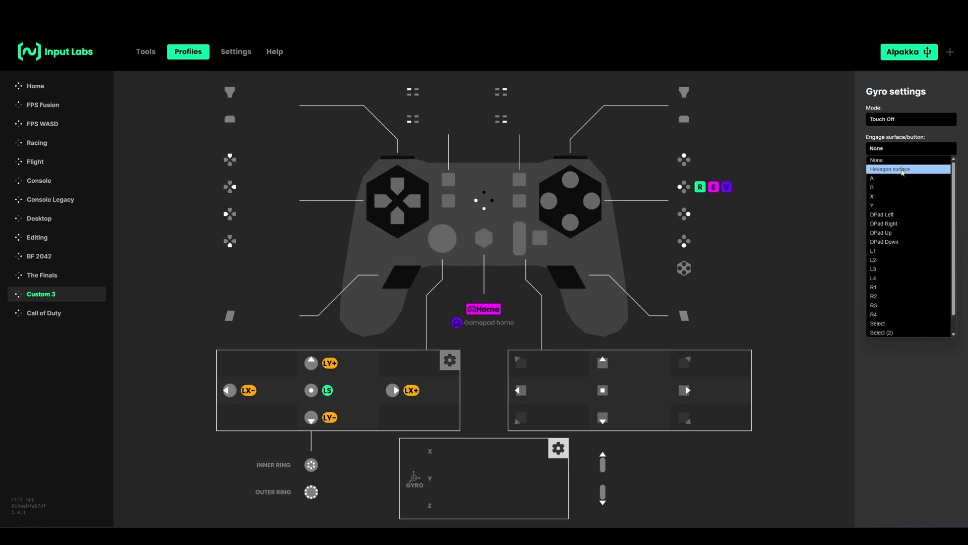
{"action": "left_click", "coordinate": [893, 120]}
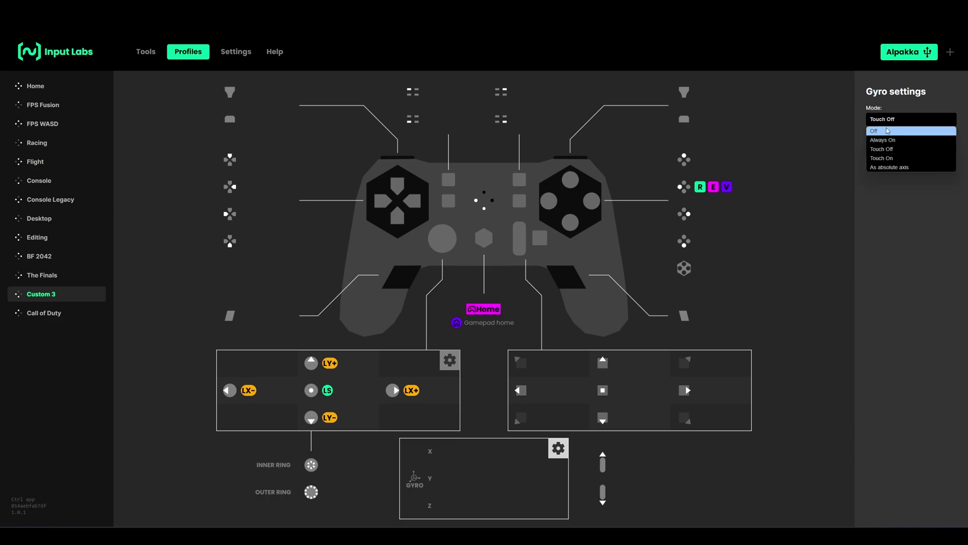
{"action": "left_click", "coordinate": [890, 159]}
{"action": "left_click", "coordinate": [893, 151]}
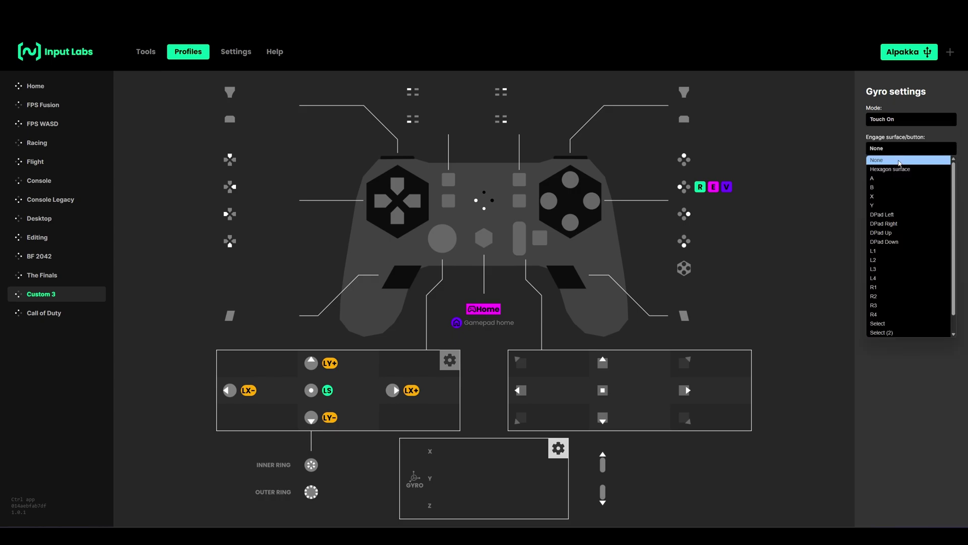
{"action": "left_click", "coordinate": [900, 170]}
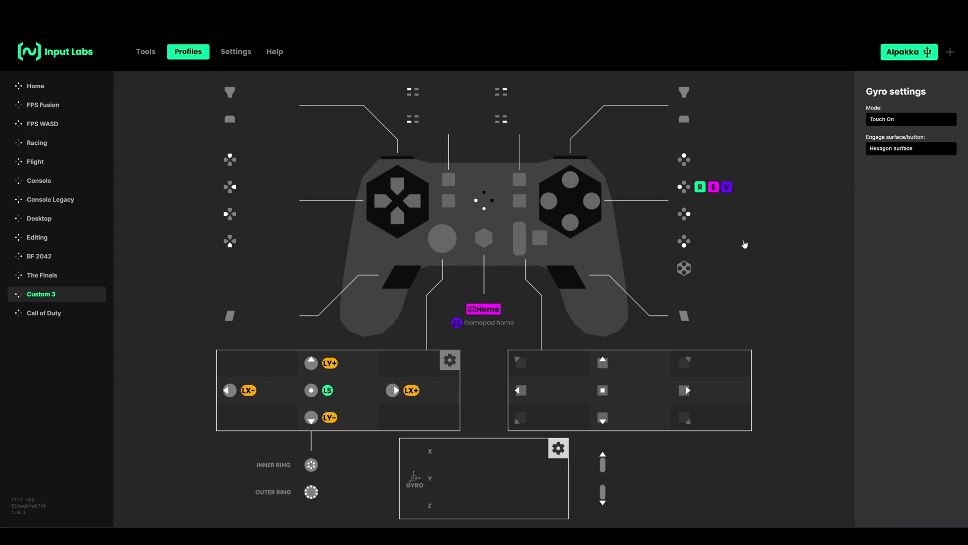
- Map gyro X rotation to MOUSE_X_NEG and MOUSE_X
{"action": "left_click", "coordinate": [474, 446]}
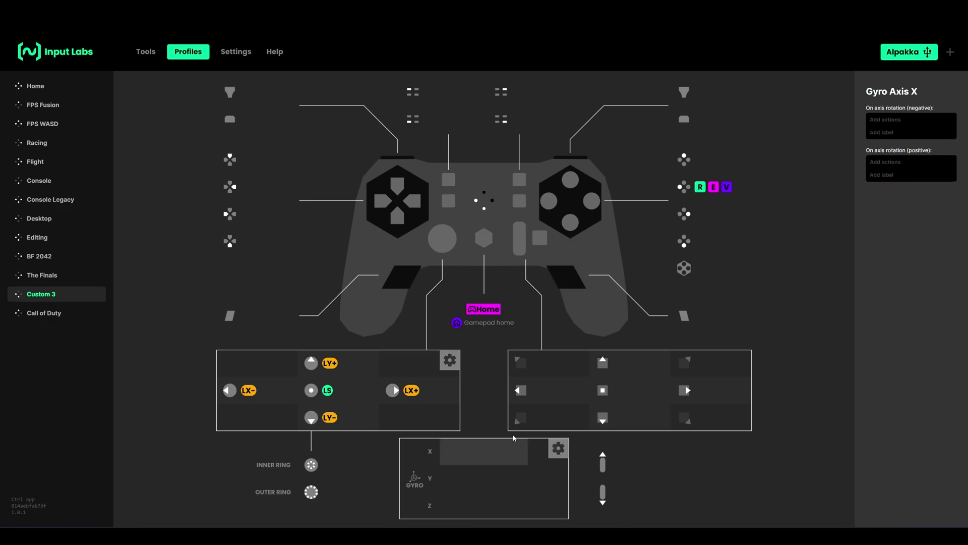
{"action": "left_click", "coordinate": [887, 126]}
{"action": "left_click", "coordinate": [602, 345]}
{"action": "left_click", "coordinate": [886, 163]}
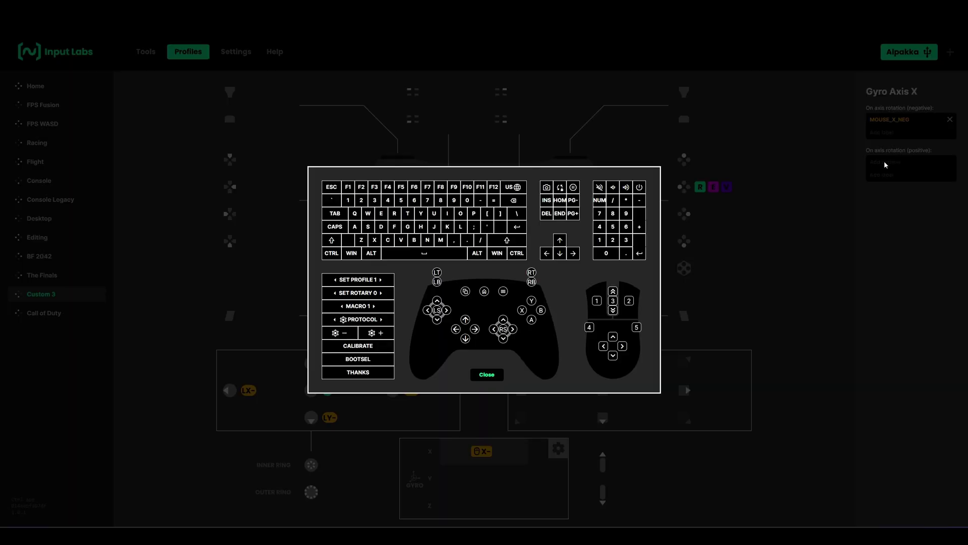
{"action": "left_click", "coordinate": [622, 347]}
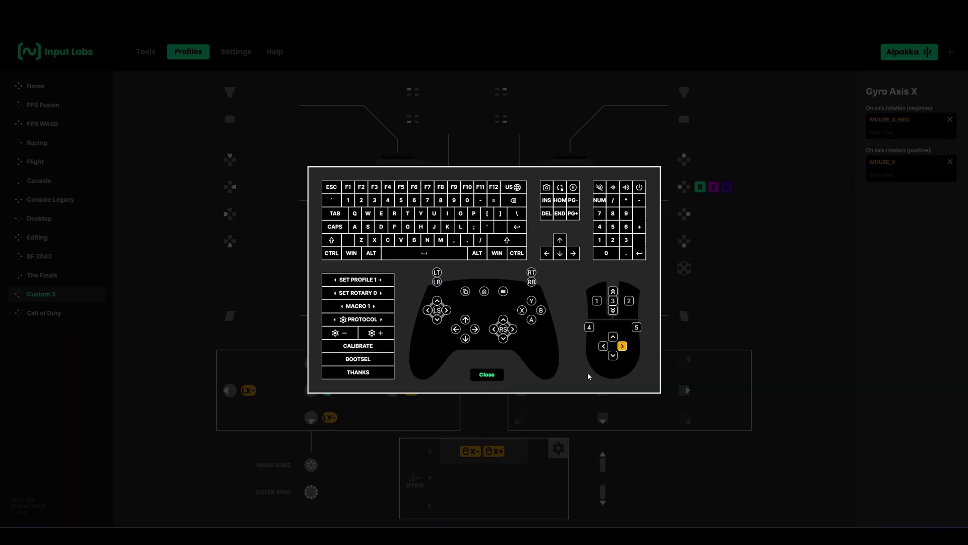
{"action": "left_click", "coordinate": [487, 374]}
- Map gyro Y rotation to MOUSE_Y_NEG and MOUSE_Y
{"action": "left_click", "coordinate": [464, 482]}
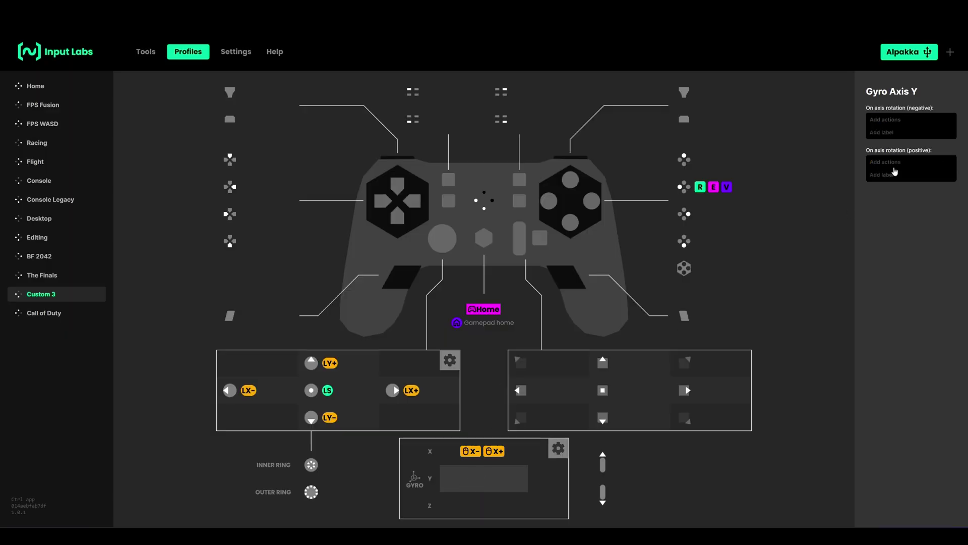
{"action": "left_click", "coordinate": [895, 125]}
{"action": "left_click", "coordinate": [612, 338]}
{"action": "left_click", "coordinate": [488, 375]}
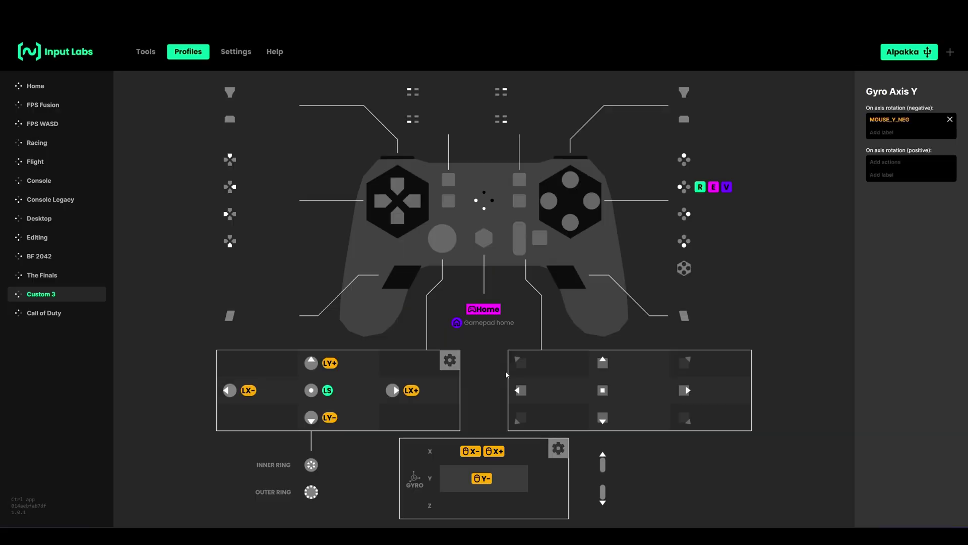
{"action": "left_click", "coordinate": [881, 163]}
{"action": "left_click", "coordinate": [613, 355]}
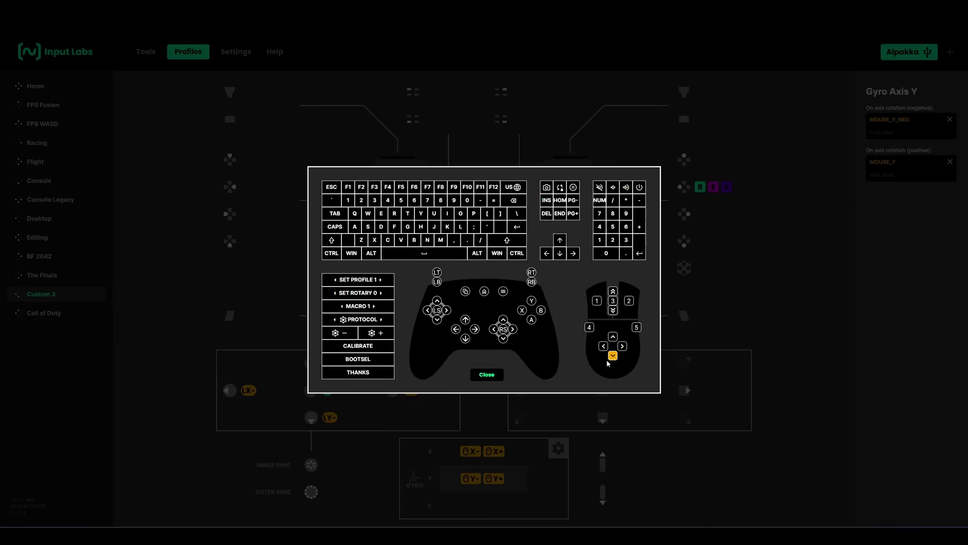
{"action": "left_click", "coordinate": [486, 375]}
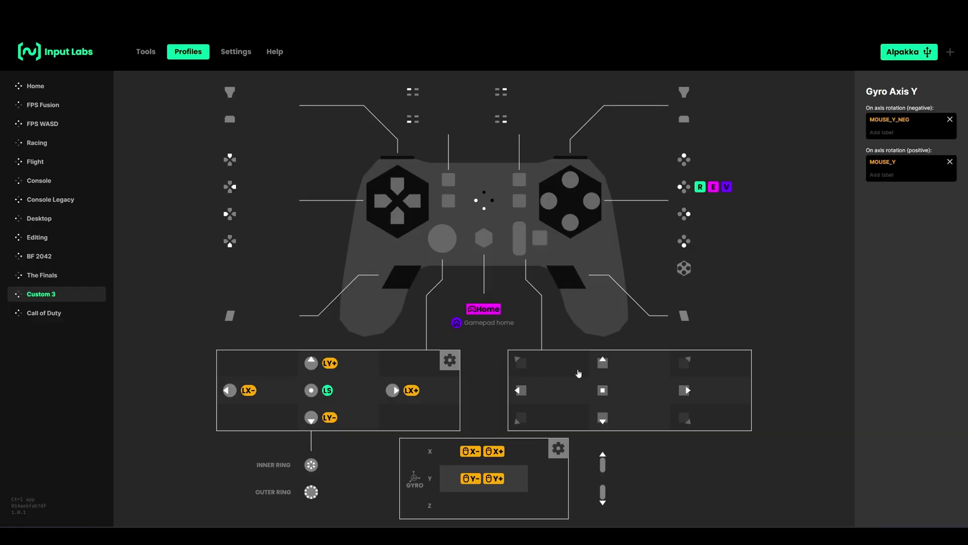
- Copy an existing FPS profile's bindings into Custom 3 using Copy profile from
{"action": "left_click", "coordinate": [504, 334]}
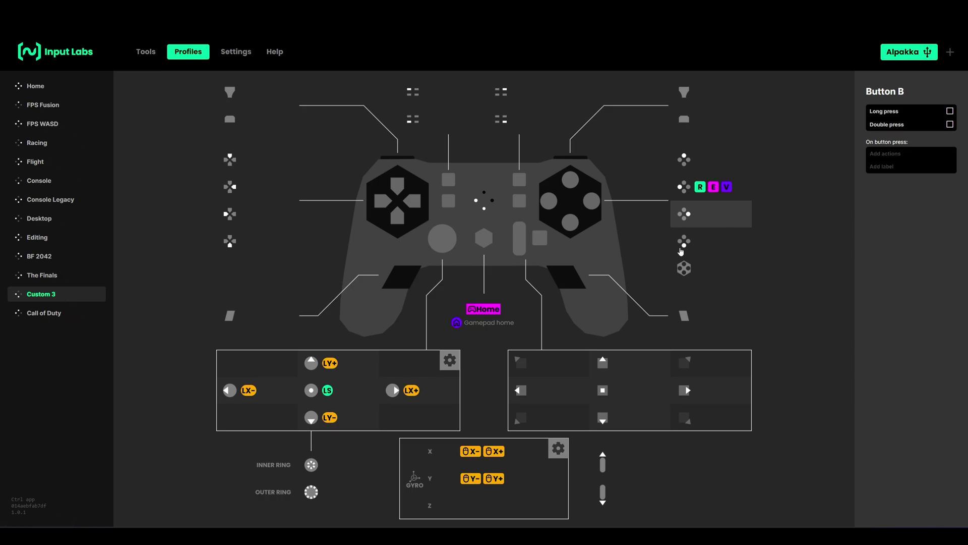
{"action": "left_click", "coordinate": [80, 293]}
{"action": "left_click", "coordinate": [876, 149]}
{"action": "left_click", "coordinate": [905, 172]}
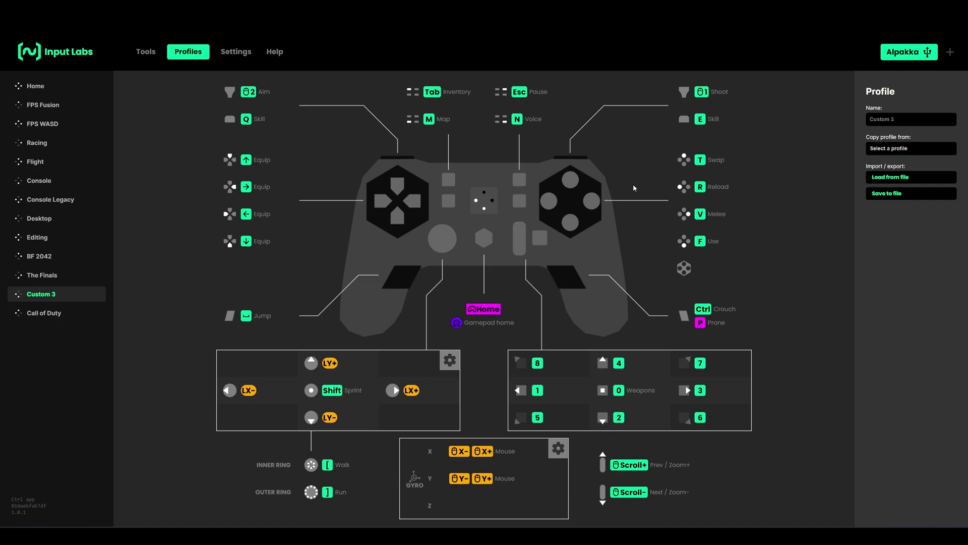
- Load FragPunk.ctrl from the Profiles folder into the Custom 3 slot
{"action": "left_click", "coordinate": [897, 179]}
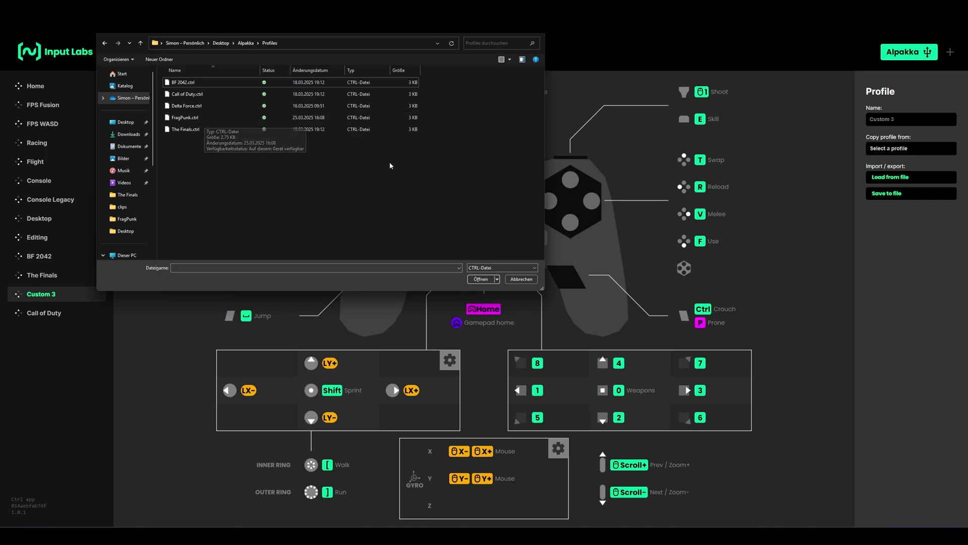
{"action": "left_click", "coordinate": [203, 120]}
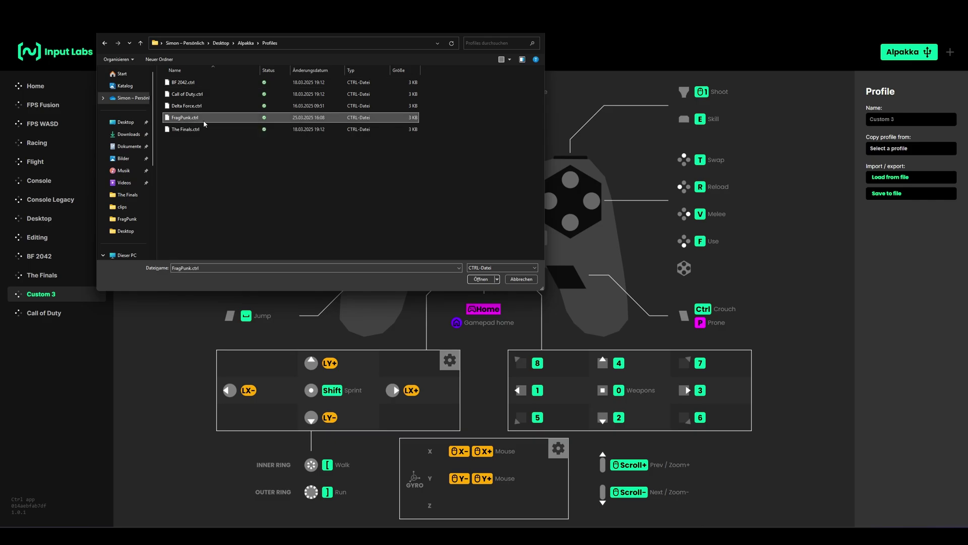
{"action": "left_click", "coordinate": [480, 279]}
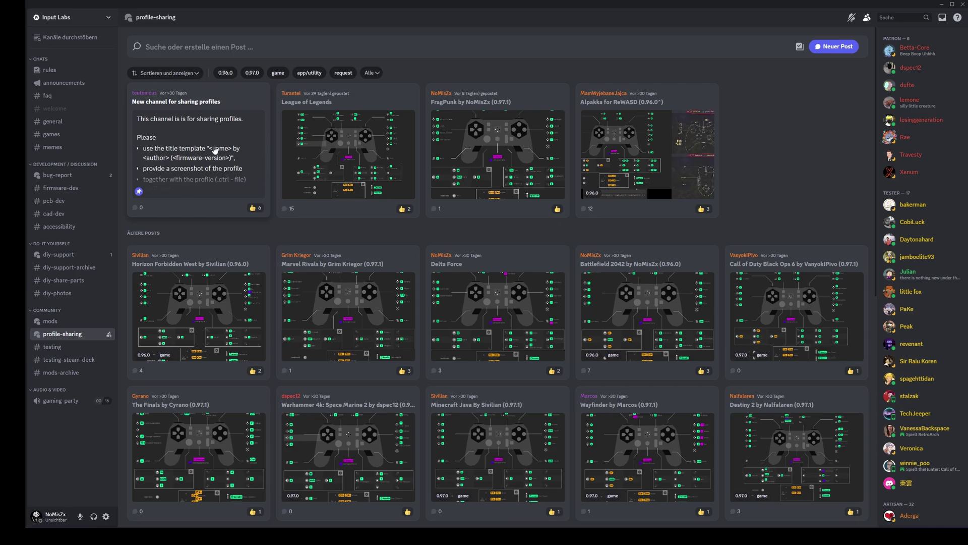
{"action": "mouse_move", "coordinate": [57, 341]}
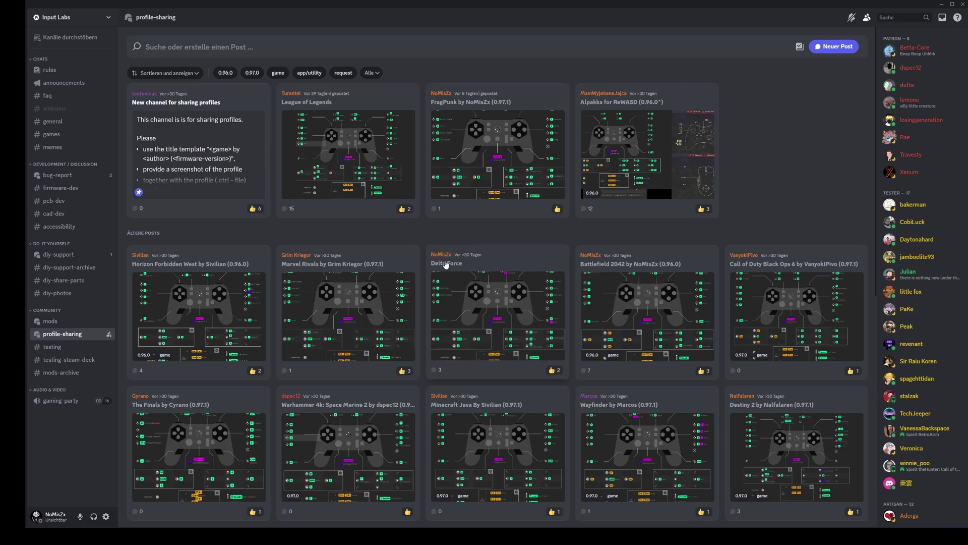
{"action": "left_click", "coordinate": [487, 263]}
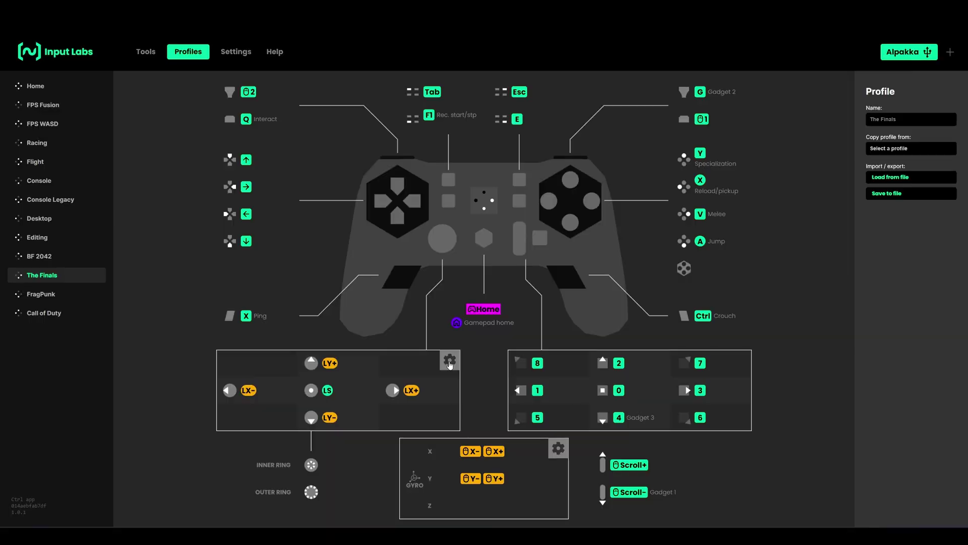
- In the left stick settings, try a lower saturation, then raise it back to 100 %
{"action": "left_click", "coordinate": [450, 361]}
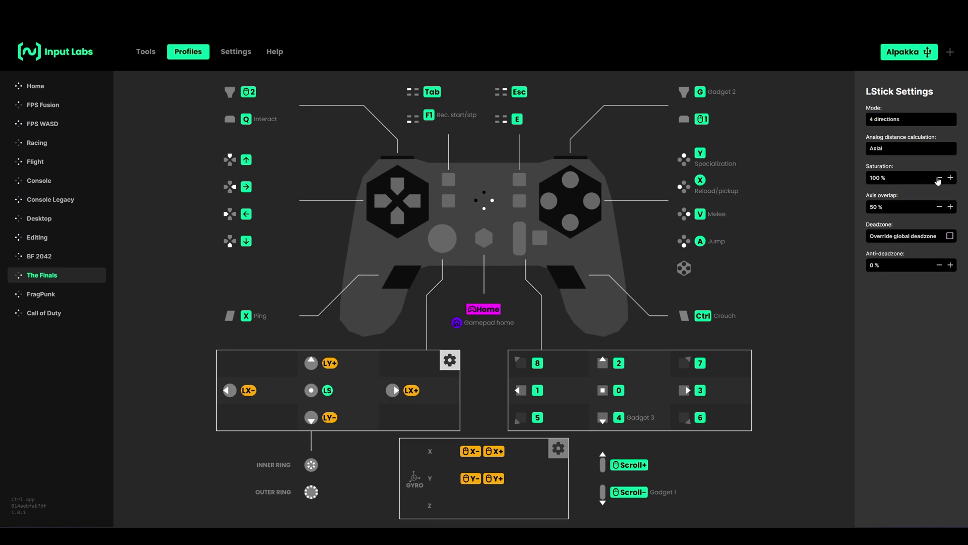
{"action": "left_click_drag", "start_coordinate": [938, 179], "coordinate": [938, 179]}
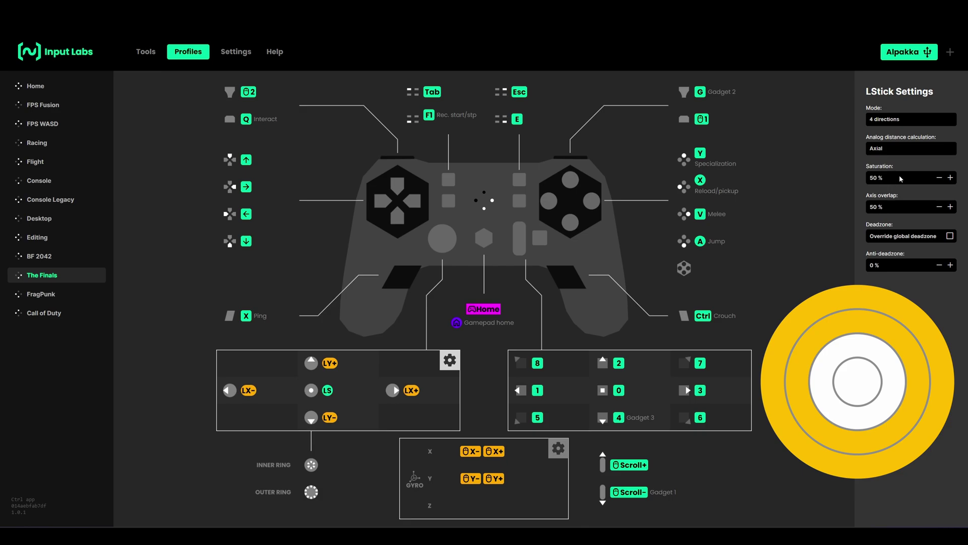
{"action": "left_click", "coordinate": [950, 178]}
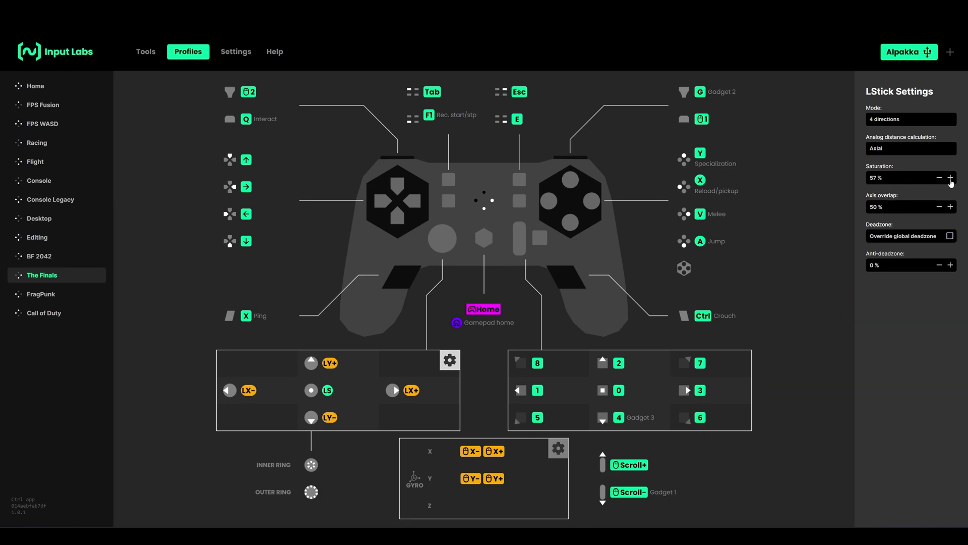
{"action": "left_click", "coordinate": [950, 178]}
{"action": "left_click", "coordinate": [950, 177]}
{"action": "left_click", "coordinate": [950, 178]}
- View the global mouse sensitivity presets: High 2.0 x, Mid 1.5 x, Low 1.2 x
{"action": "left_click", "coordinate": [702, 449]}
{"action": "left_click", "coordinate": [234, 53]}
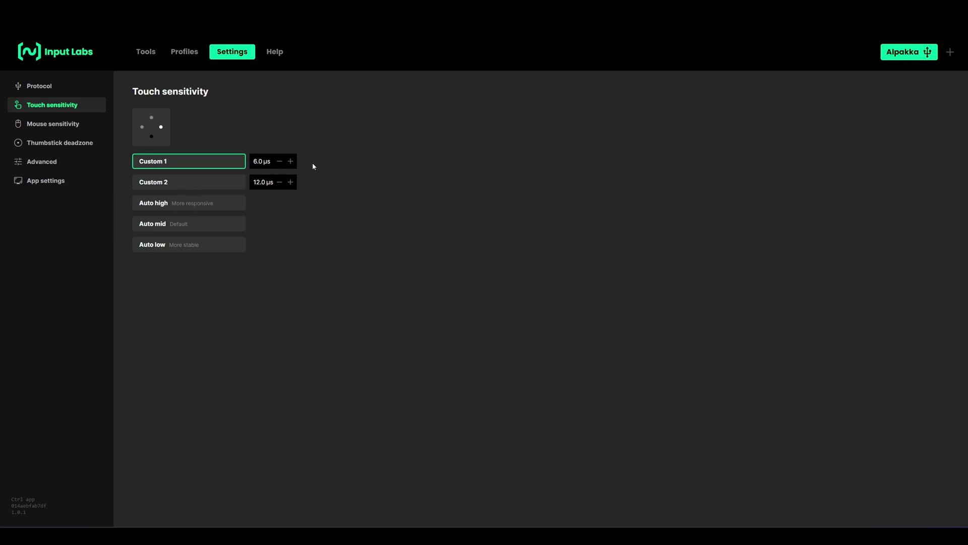
{"action": "left_click", "coordinate": [73, 124]}
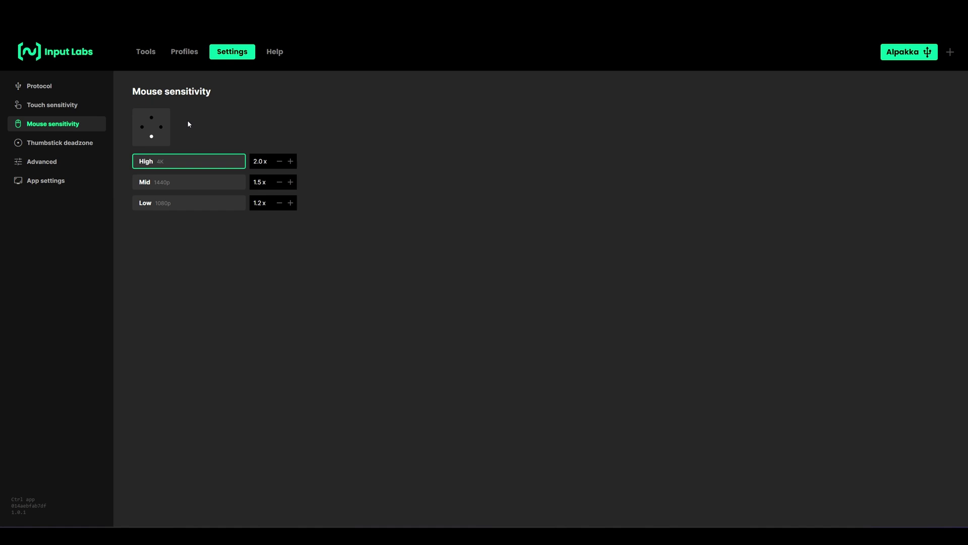
- Review the thumbstick deadzone presets, then show the Advanced calibration settings
{"action": "left_click", "coordinate": [94, 146]}
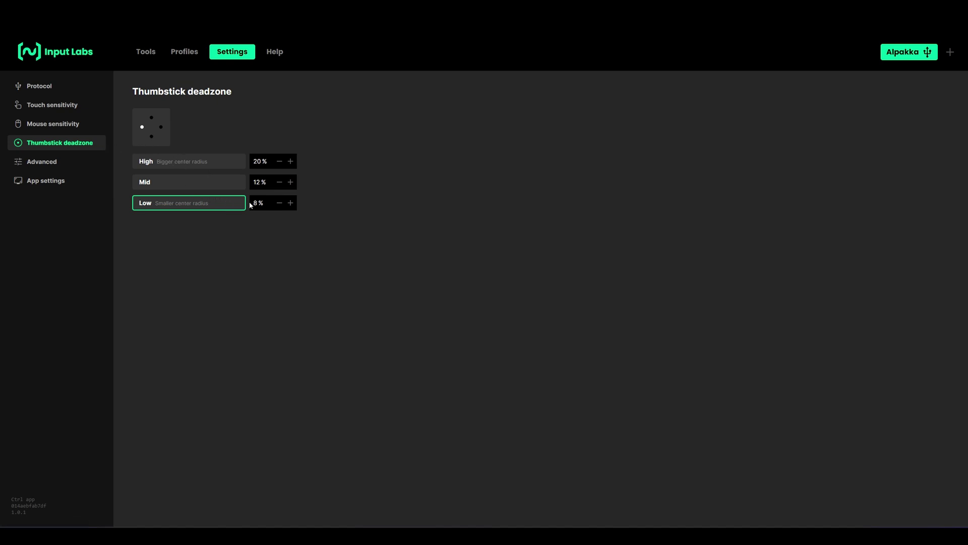
{"action": "left_click", "coordinate": [58, 163]}
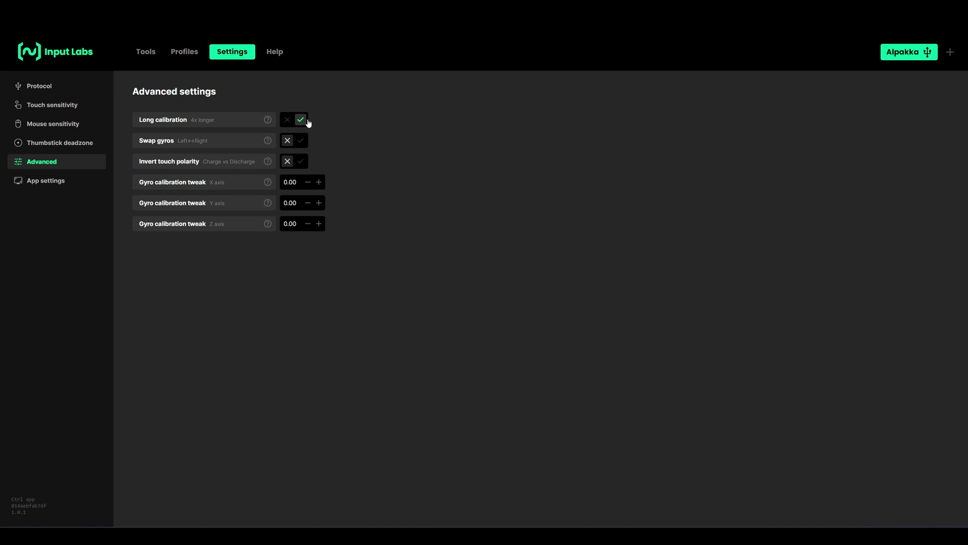
{"action": "left_click_drag", "start_coordinate": [222, 119], "coordinate": [245, 120]}
{"action": "left_click", "coordinate": [267, 120]}
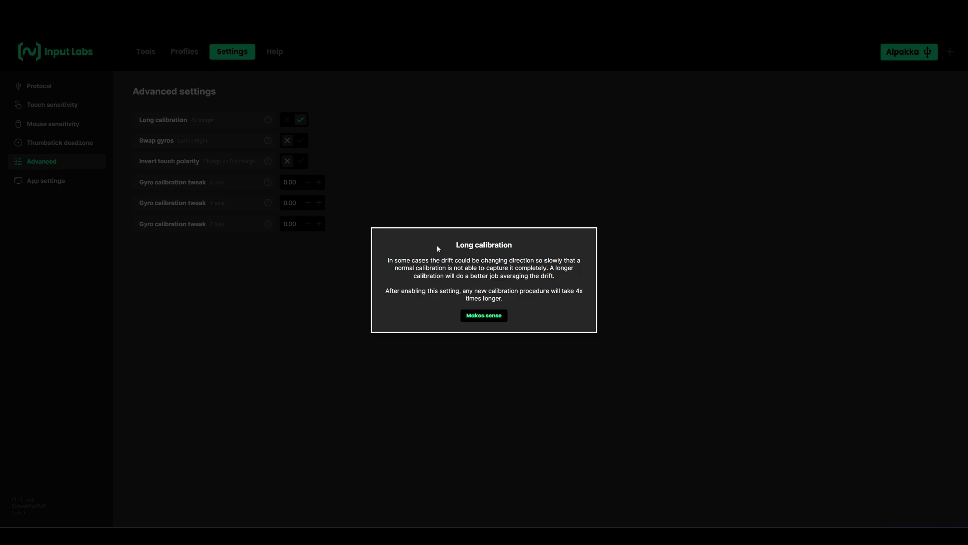
{"action": "left_click", "coordinate": [492, 316]}
{"action": "left_click", "coordinate": [268, 141]}
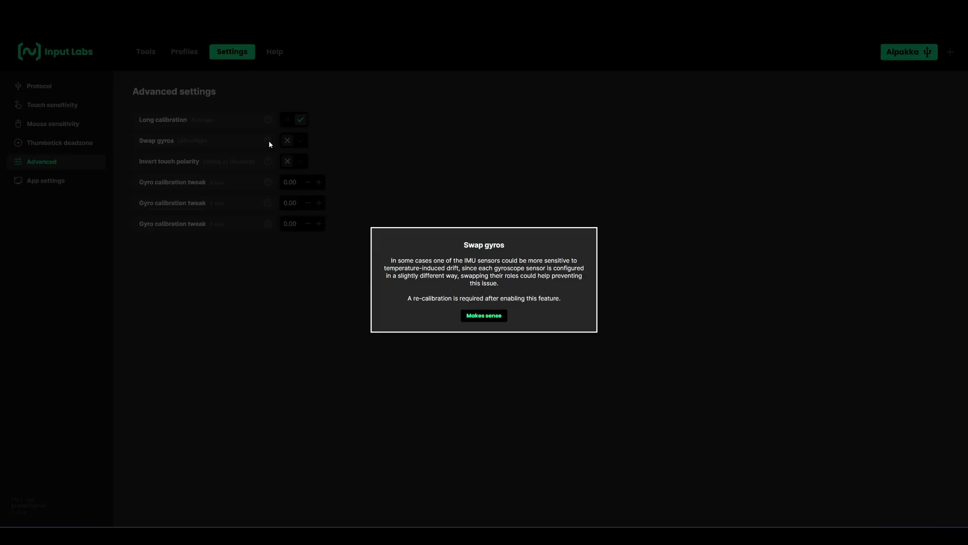
{"action": "left_click", "coordinate": [482, 317]}
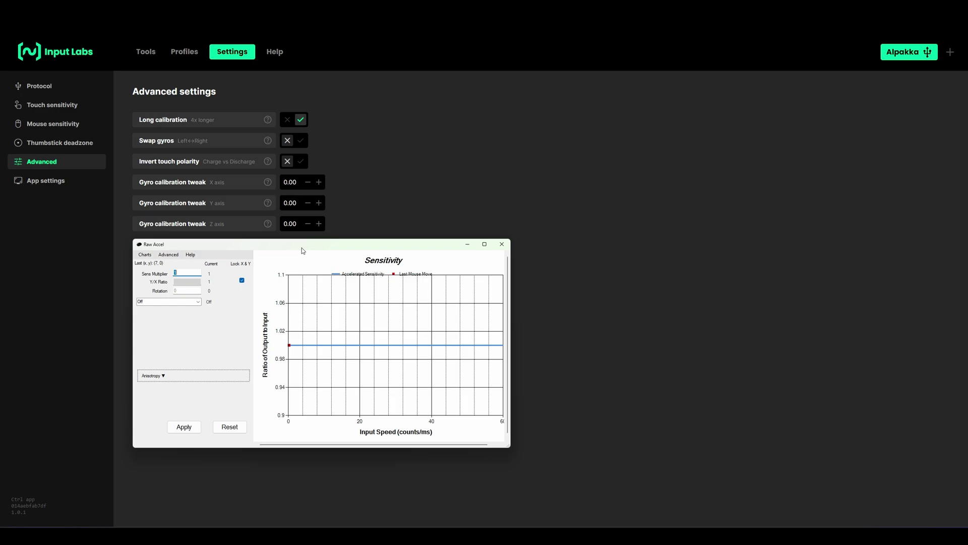
- Move the Raw Accel window up and to the right
{"action": "left_click_drag", "start_coordinate": [302, 247], "coordinate": [445, 183]}
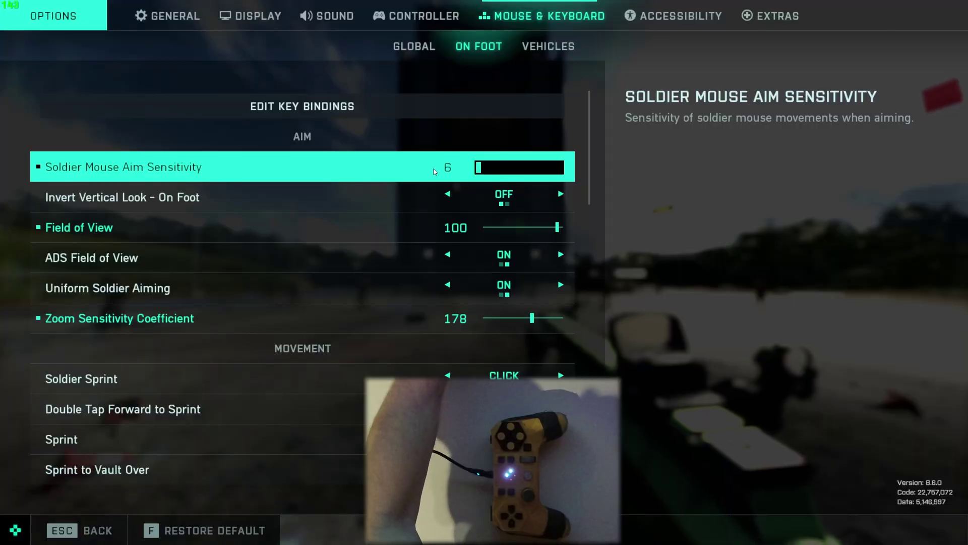
- Raise Battlefield 2042 aim sensitivity from 6 to 6.2 and resume the aim trainer
{"action": "key", "text": "Right"}
{"action": "key", "text": "Right"}
{"action": "key", "text": "Escape"}
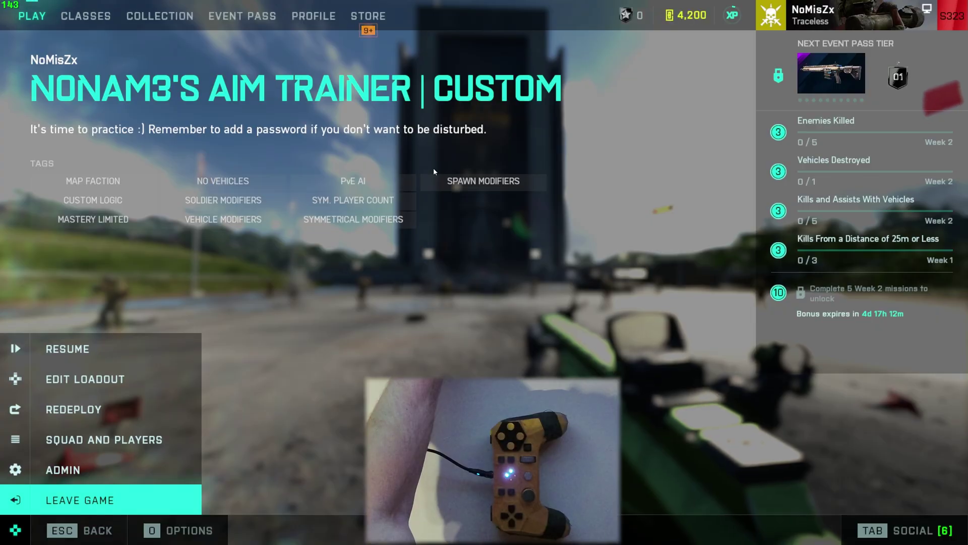
{"action": "key", "text": "Escape"}
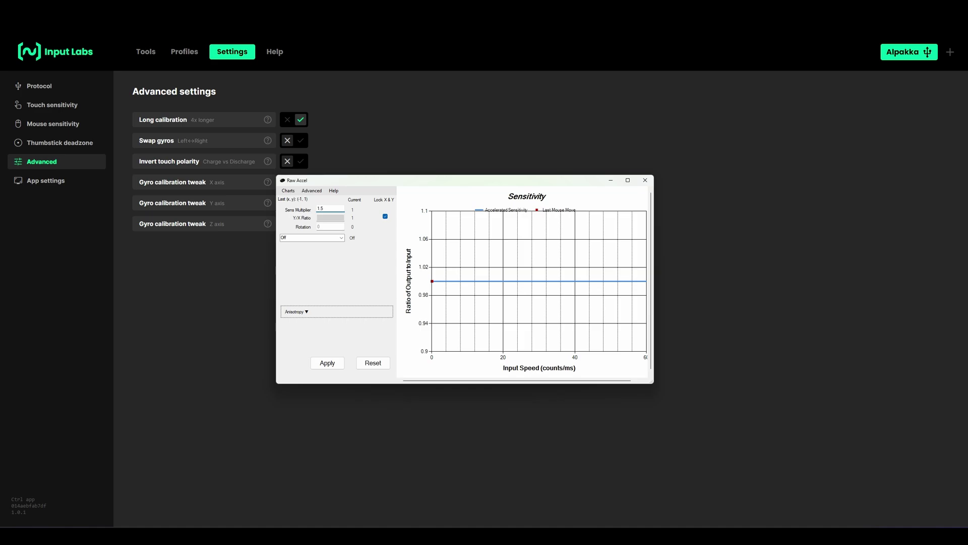
- Apply a 1.5 Sens Multiplier, then unlock X & Y and apply a 0.5625 Y/X ratio
{"action": "left_click", "coordinate": [327, 364]}
{"action": "left_click", "coordinate": [385, 217]}
{"action": "left_click", "coordinate": [317, 219]}
{"action": "left_click", "coordinate": [328, 362]}
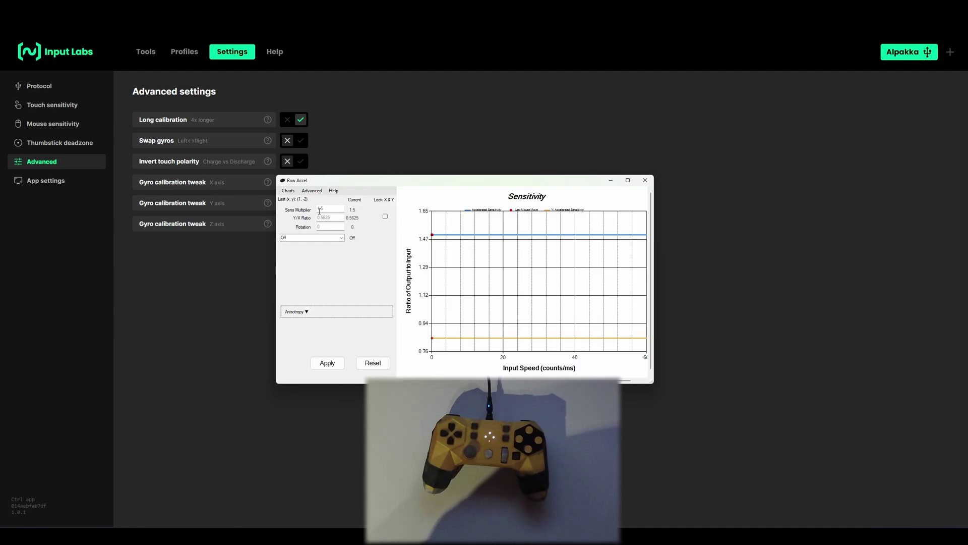
- Change the Sens Multiplier from 1.5 to 0.75 and choose Linear acceleration
{"action": "left_click", "coordinate": [333, 208]}
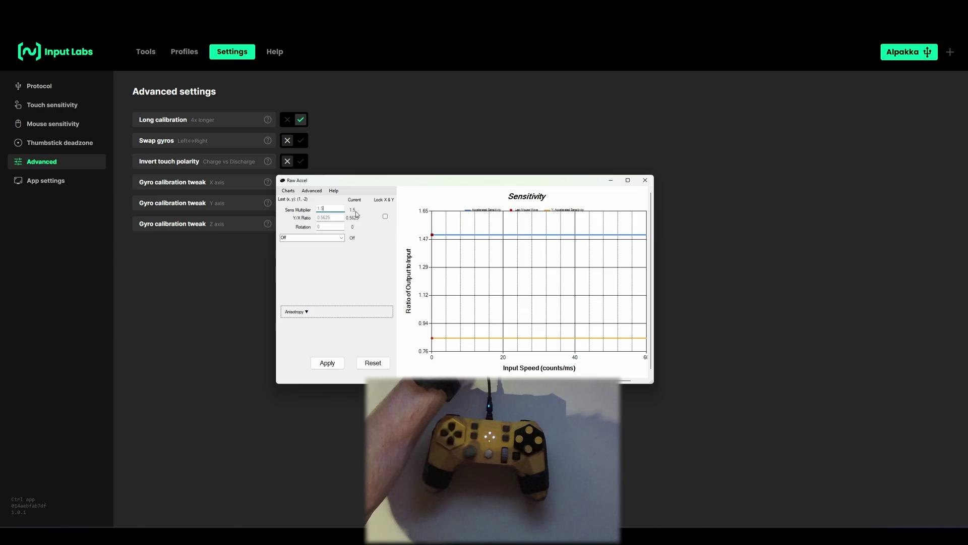
{"action": "key", "text": "BackSpace"}
{"action": "key", "text": "BackSpace"}
{"action": "key", "text": "BackSpace"}
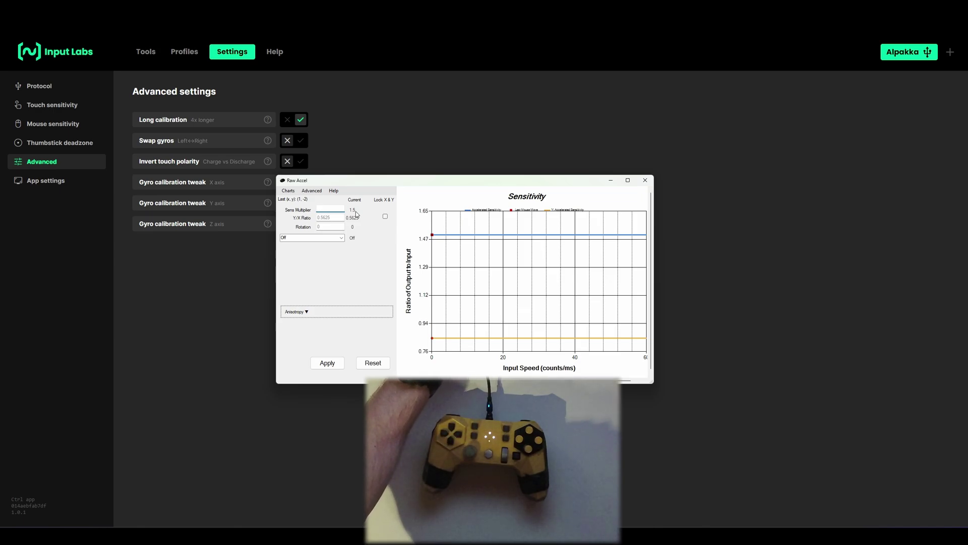
{"action": "type", "text": ".07"}
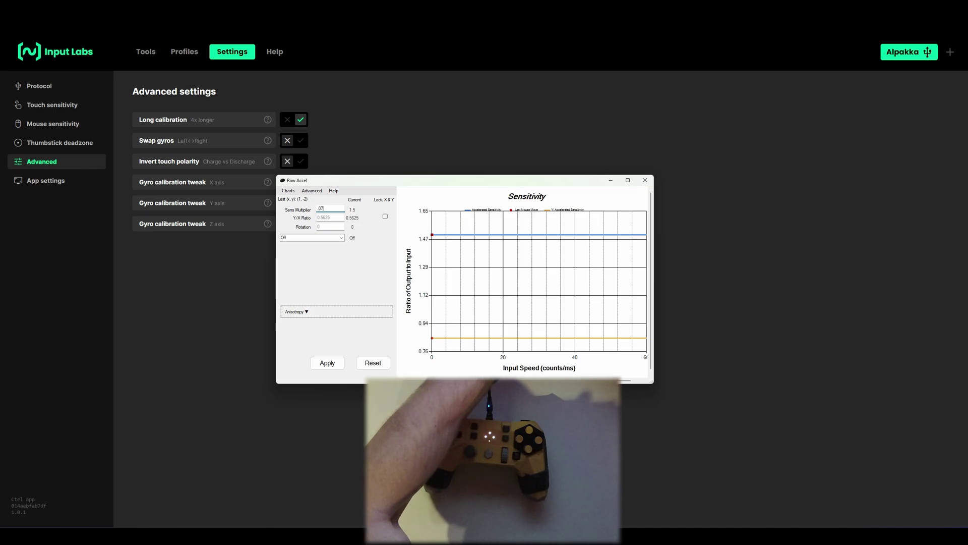
{"action": "key", "text": "BackSpace"}
{"action": "key", "text": "BackSpace"}
{"action": "key", "text": "BackSpace"}
{"action": "type", "text": "0"}
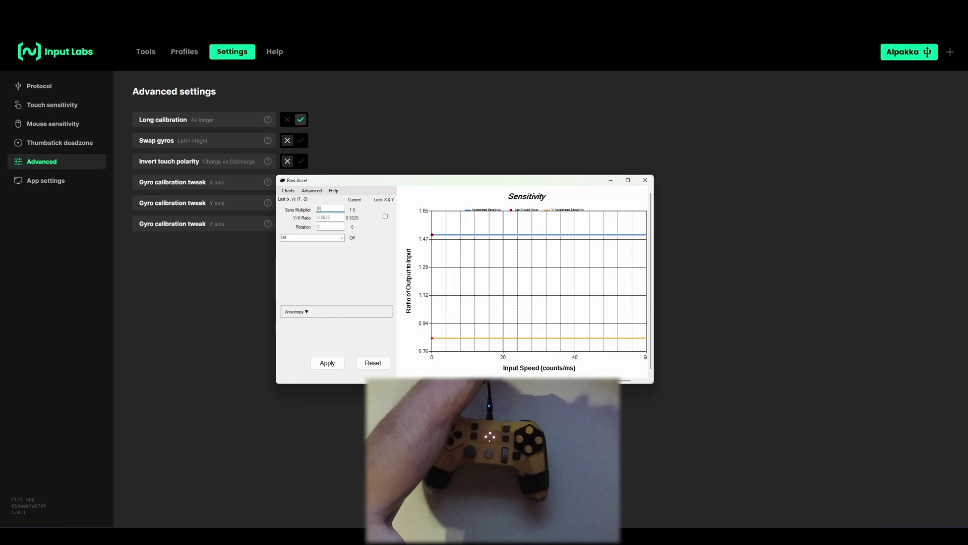
{"action": "type", "text": ".75"}
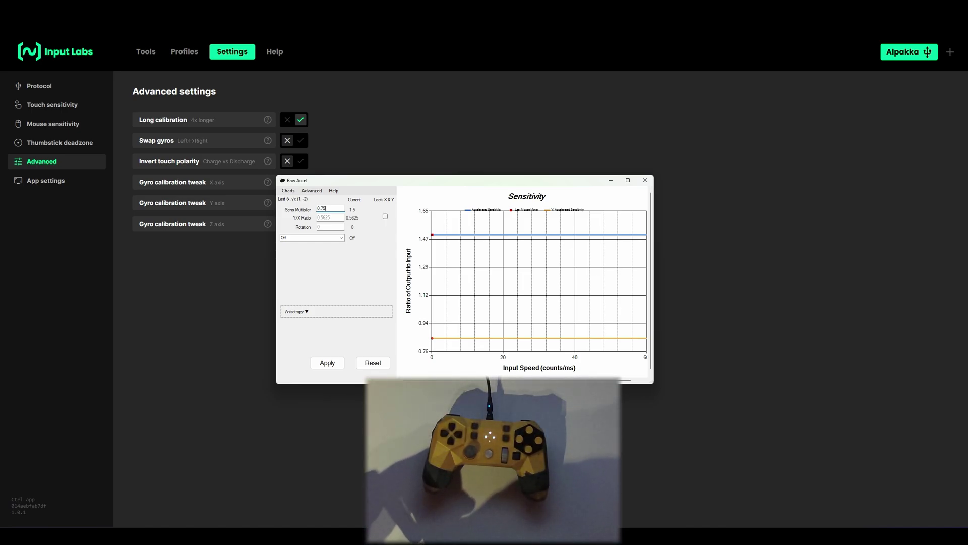
{"action": "left_click", "coordinate": [342, 238]}
{"action": "left_click", "coordinate": [322, 247]}
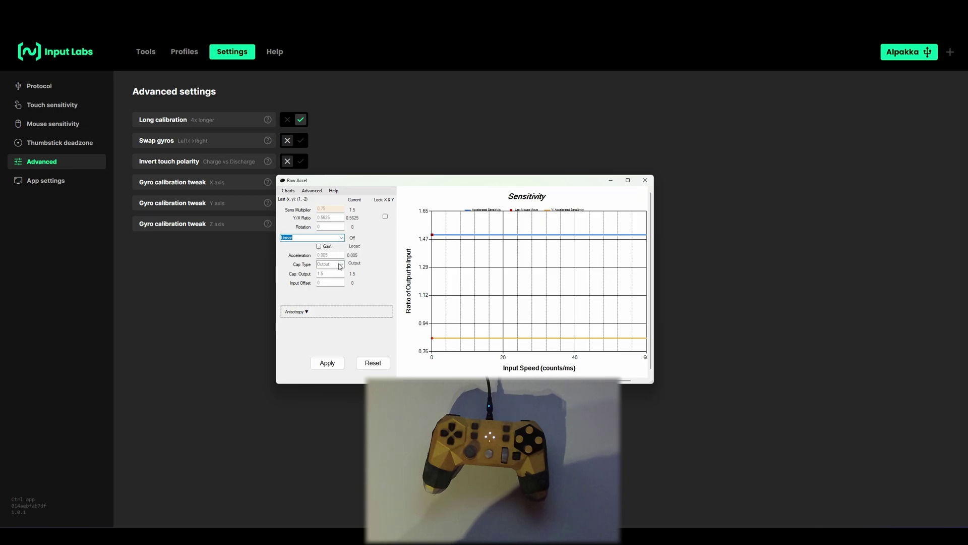
- Cap both input and output, at input 30 and output 4, and apply
{"action": "left_click", "coordinate": [340, 265]}
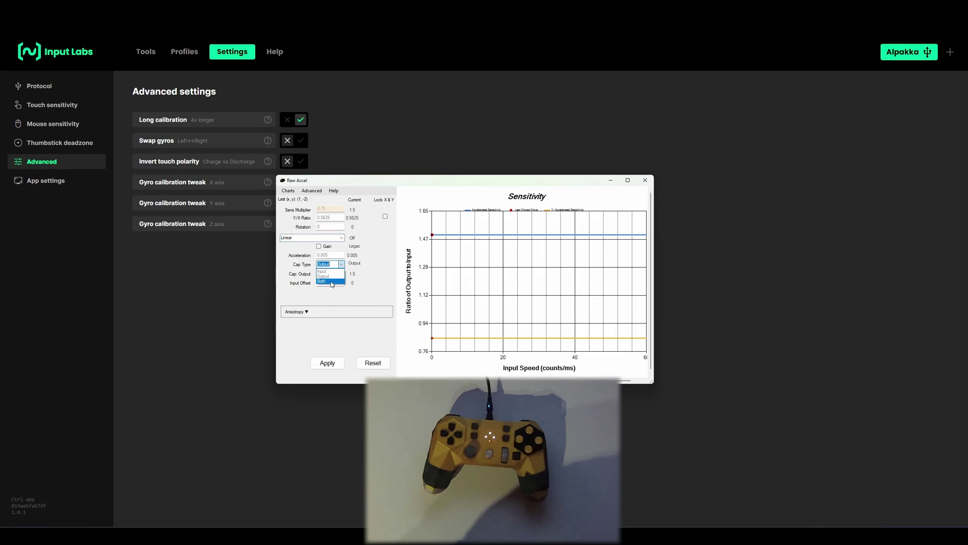
{"action": "left_click", "coordinate": [331, 281]}
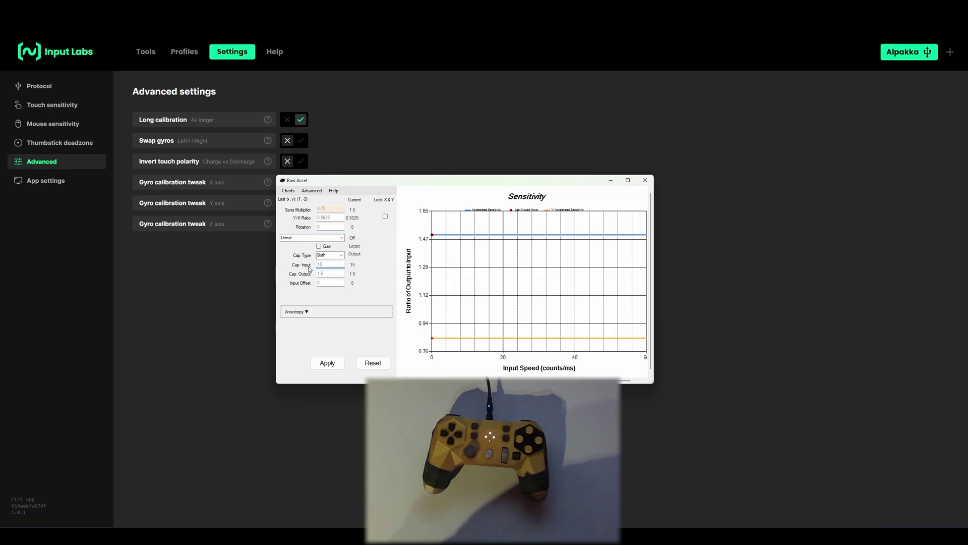
{"action": "left_click", "coordinate": [329, 265]}
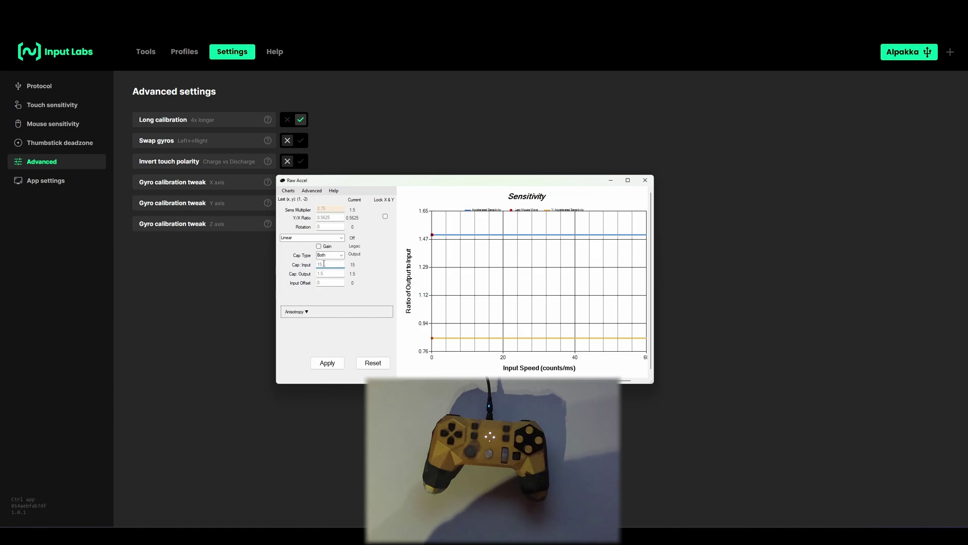
{"action": "left_click_drag", "start_coordinate": [324, 264], "coordinate": [317, 263]}
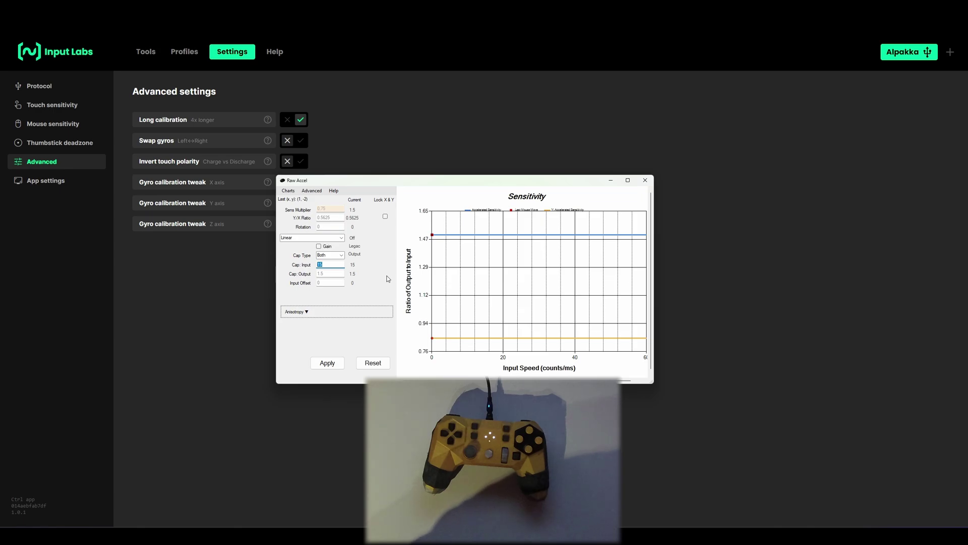
{"action": "type", "text": "3"}
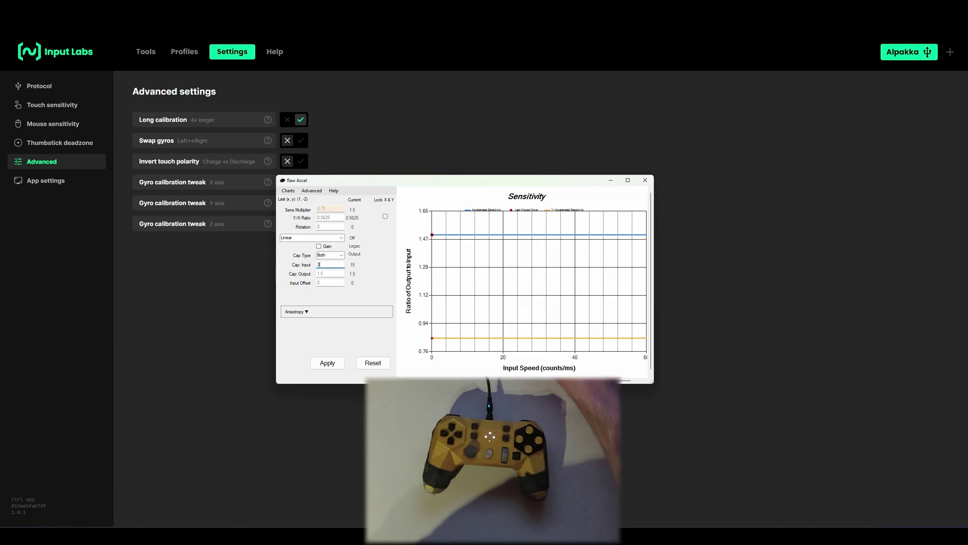
{"action": "type", "text": "0"}
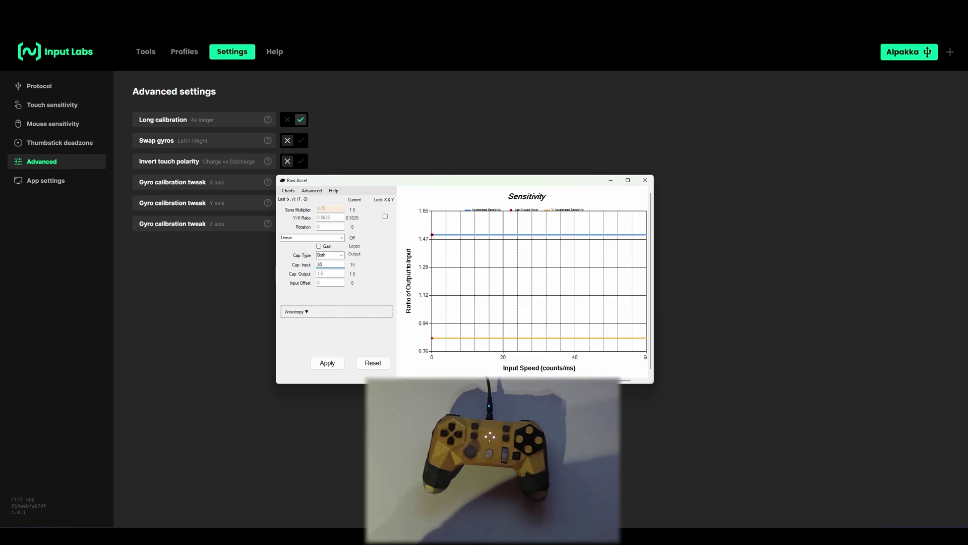
{"action": "key", "text": "Tab"}
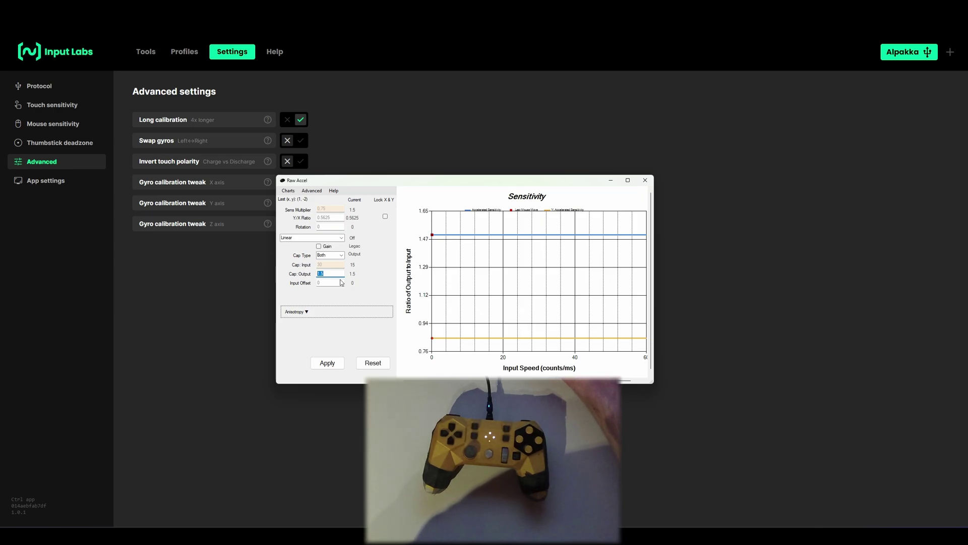
{"action": "type", "text": "1"}
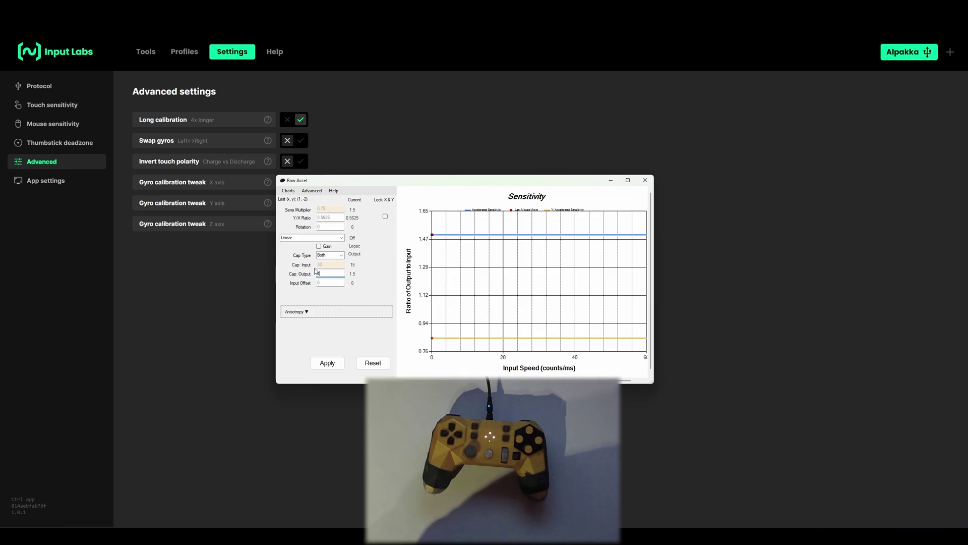
{"action": "left_click", "coordinate": [329, 284]}
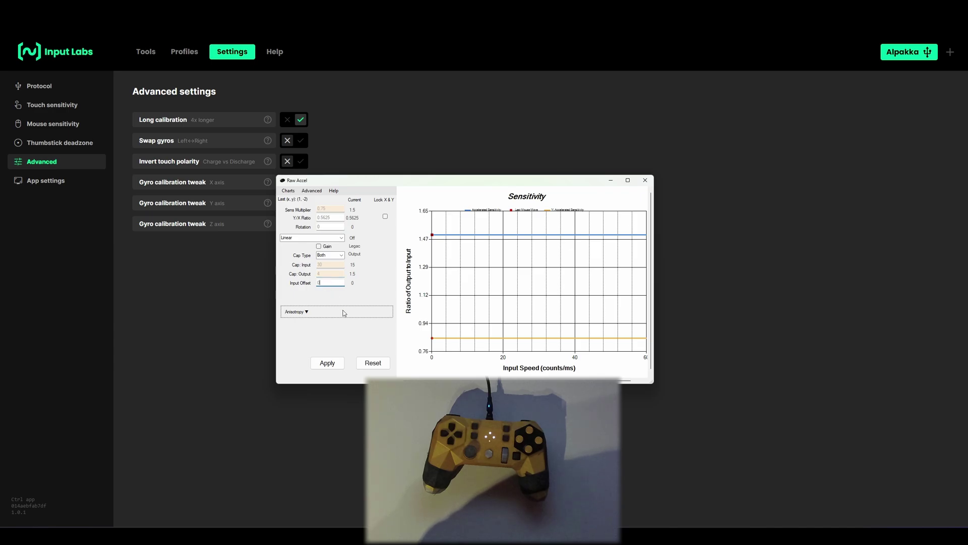
{"action": "left_click", "coordinate": [328, 363]}
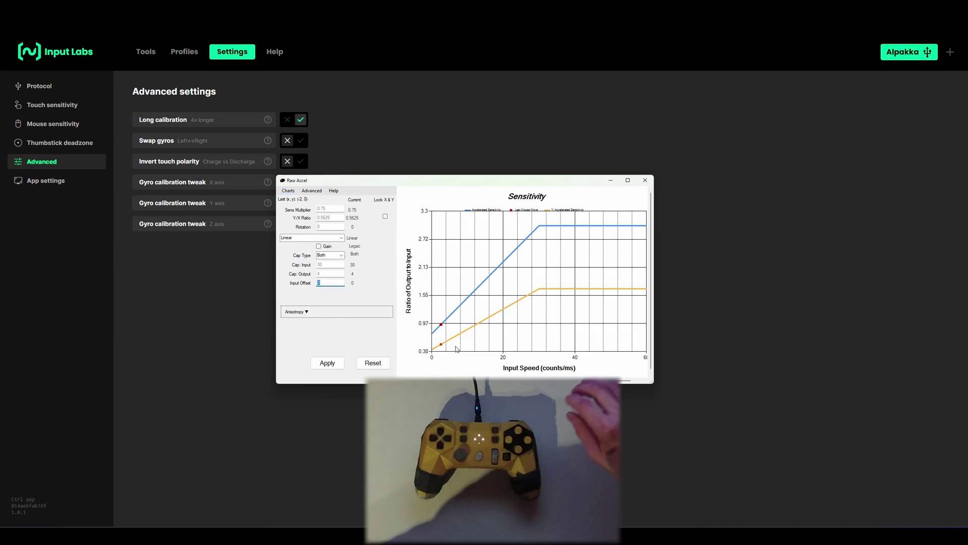
- Enter an Input Offset of 5 and apply it
{"action": "type", "text": "5"}
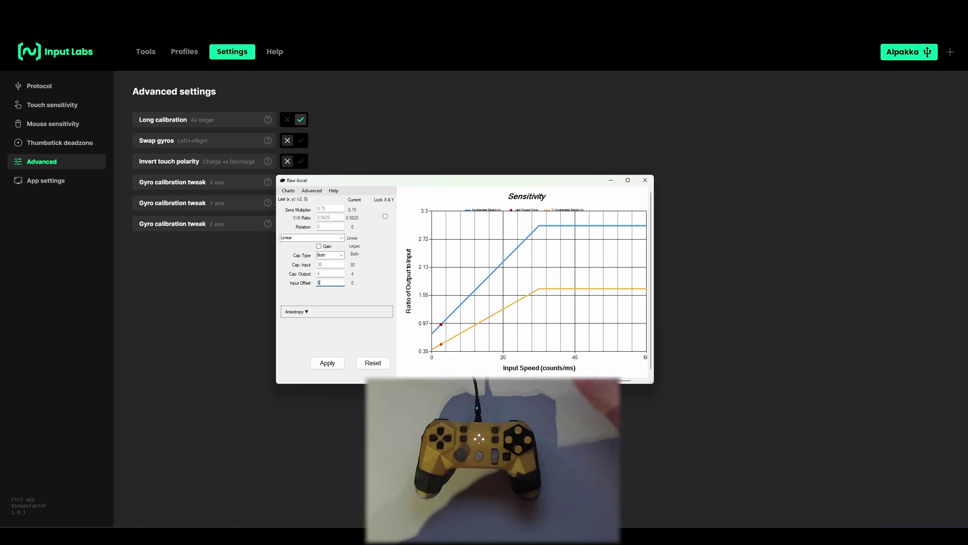
{"action": "left_click", "coordinate": [325, 363]}
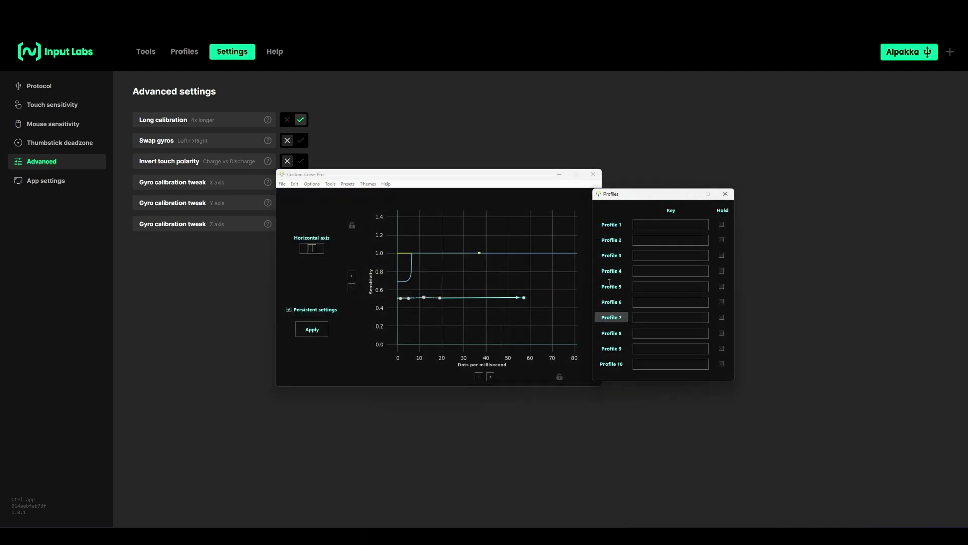
- Select Profile 10 and drag the curve point near 20 up to about 0.82
{"action": "left_click", "coordinate": [610, 226]}
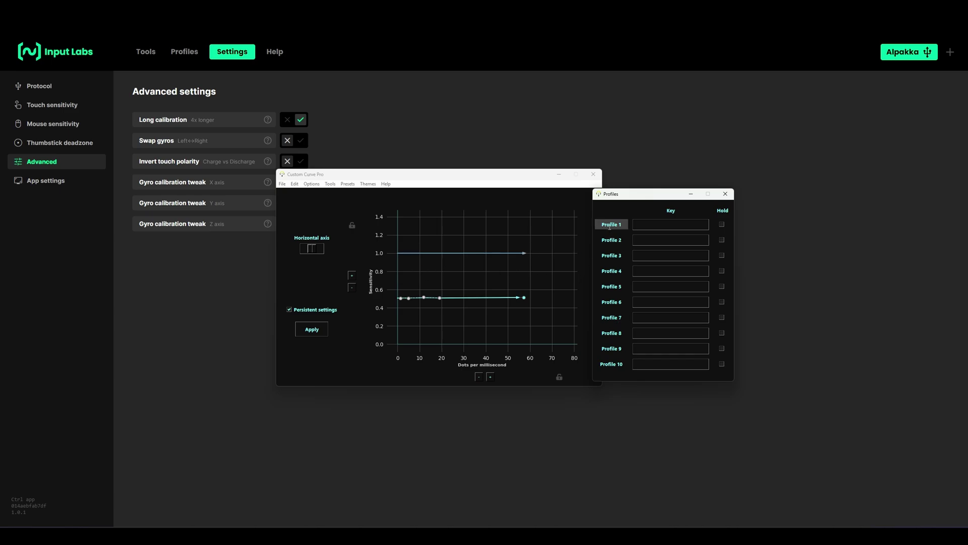
{"action": "left_click", "coordinate": [613, 242]}
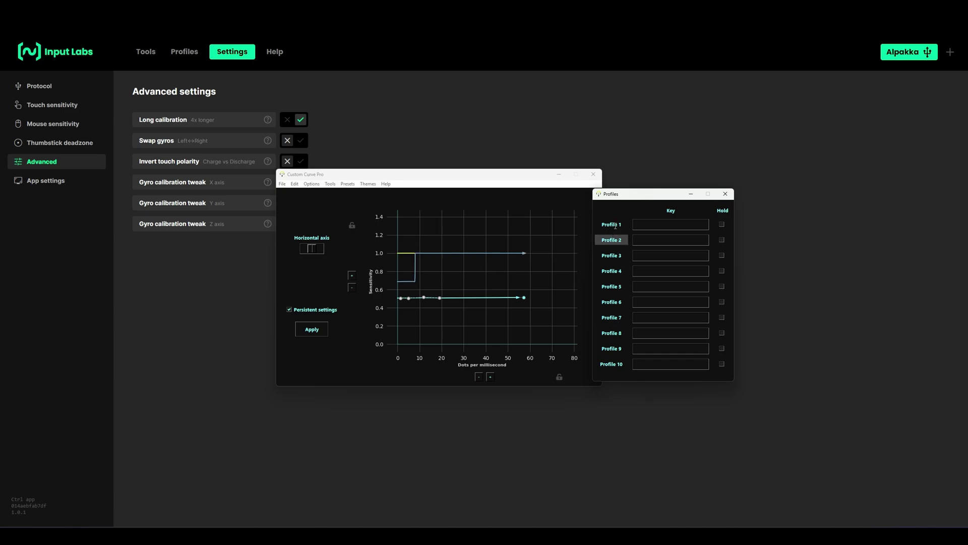
{"action": "left_click", "coordinate": [616, 364]}
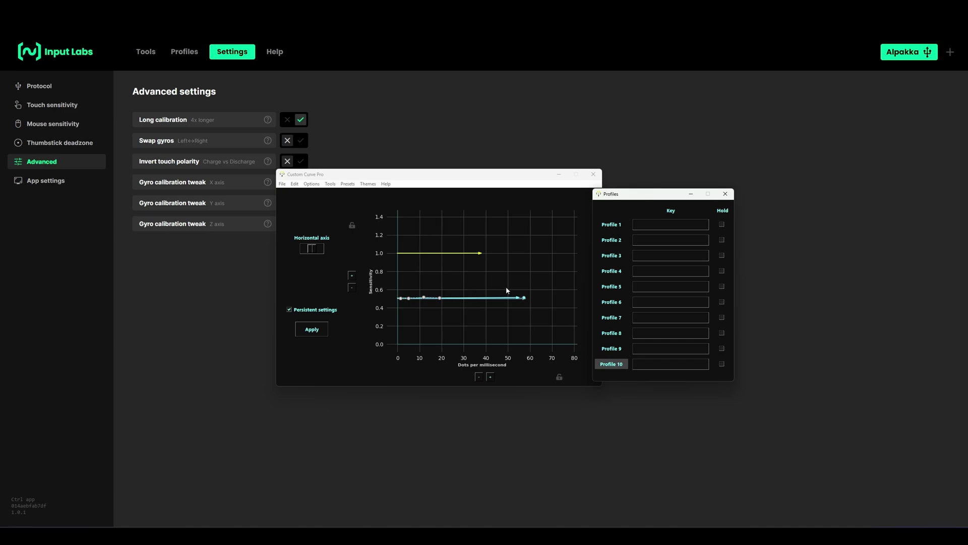
{"action": "left_click_drag", "start_coordinate": [441, 300], "coordinate": [407, 276]}
{"action": "left_click", "coordinate": [611, 240]}
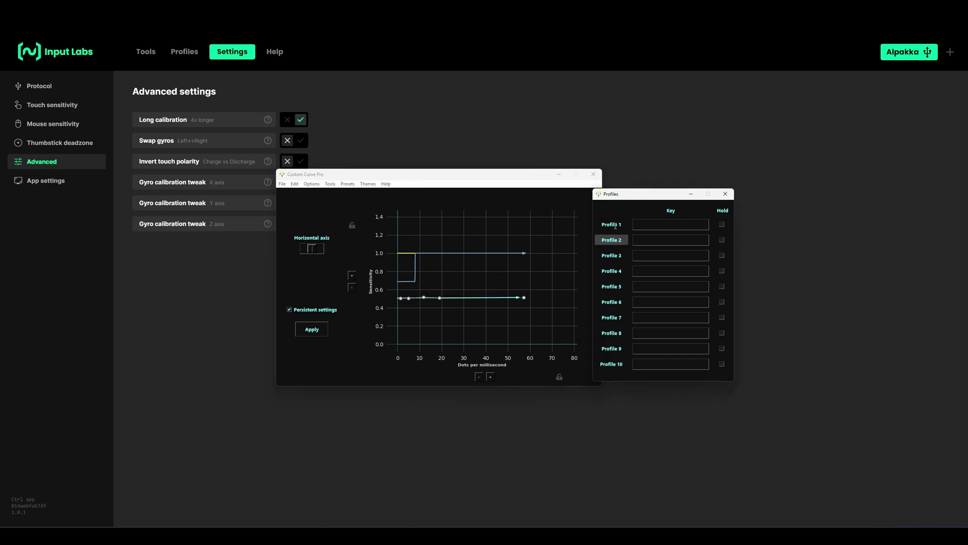
{"action": "left_click", "coordinate": [616, 365]}
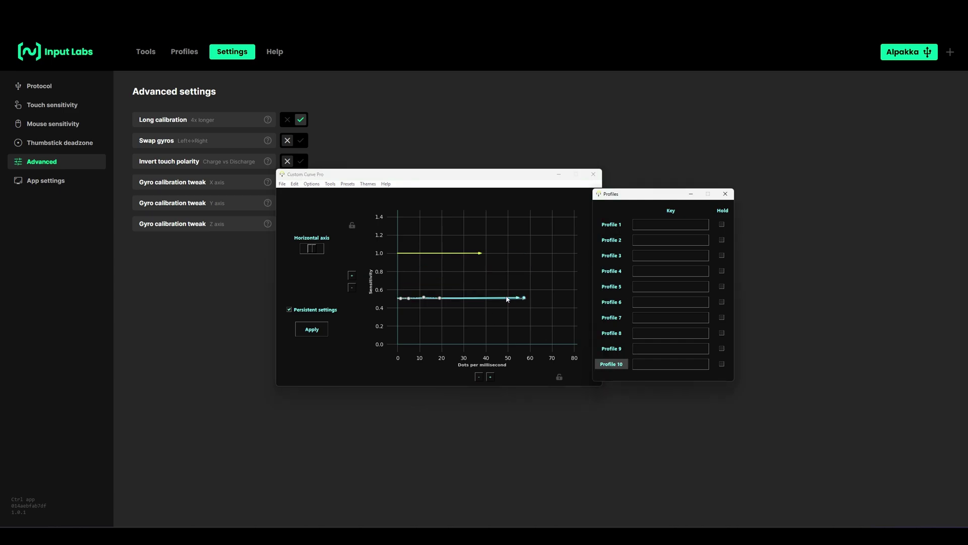
{"action": "left_click", "coordinate": [617, 365]}
{"action": "mouse_move", "coordinate": [440, 299]}
{"action": "left_mouse_down"}
{"action": "mouse_move", "coordinate": [444, 271]}
{"action": "mouse_move", "coordinate": [419, 287]}
{"action": "mouse_move", "coordinate": [410, 274]}
{"action": "mouse_move", "coordinate": [412, 304]}
{"action": "mouse_move", "coordinate": [409, 274]}
{"action": "mouse_move", "coordinate": [434, 300]}
{"action": "left_mouse_up"}
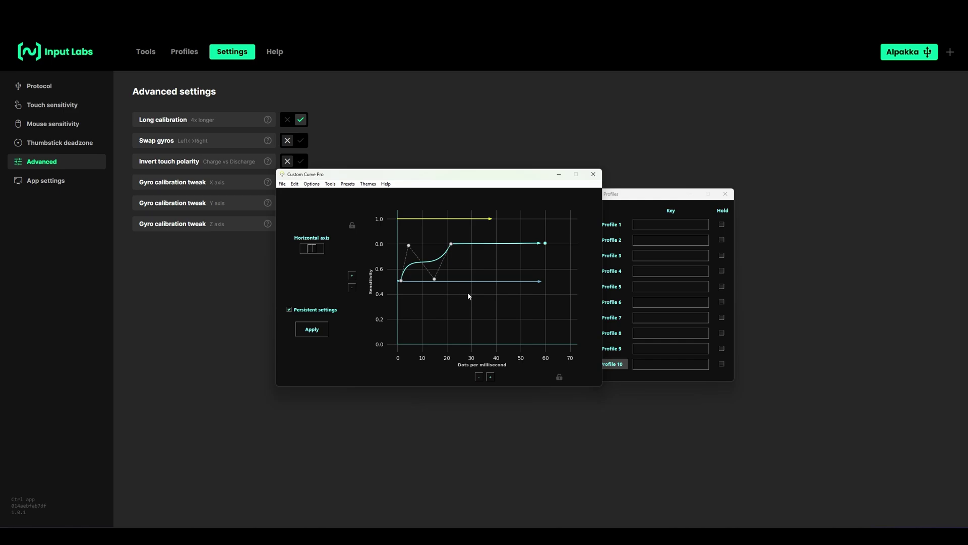
- Drag the lower Bezier control point up-left to smooth the rise, then open Options > Advanced
{"action": "left_click_drag", "start_coordinate": [434, 279], "coordinate": [416, 262]}
{"action": "left_click", "coordinate": [312, 185]}
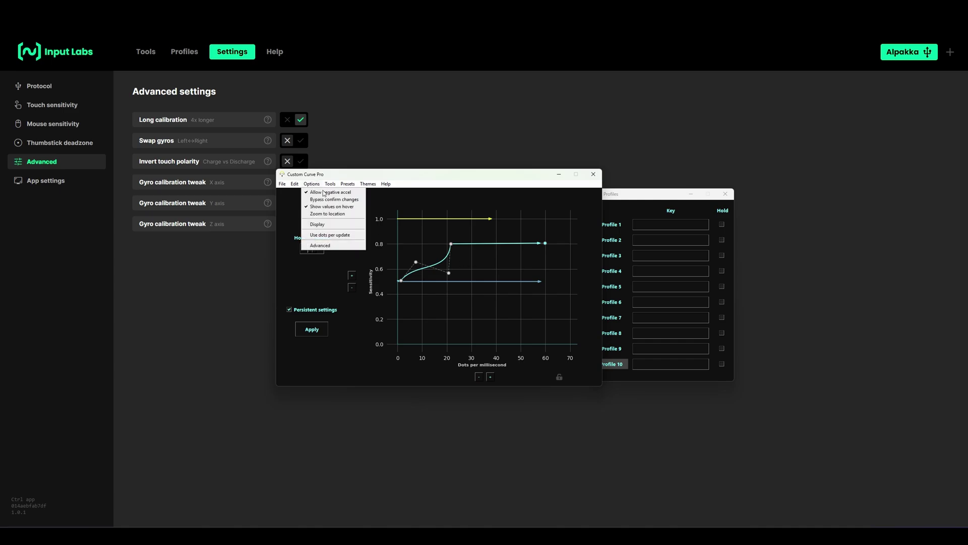
{"action": "left_click", "coordinate": [325, 246]}
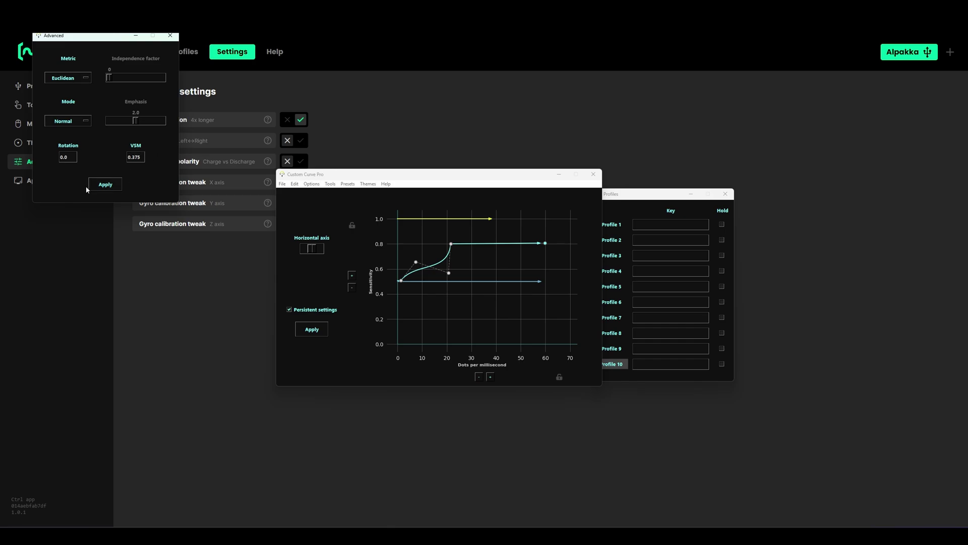
- Close the advanced curve settings and return to Battlefield 2042's aim trainer for a fresh session
{"action": "left_click", "coordinate": [173, 38]}
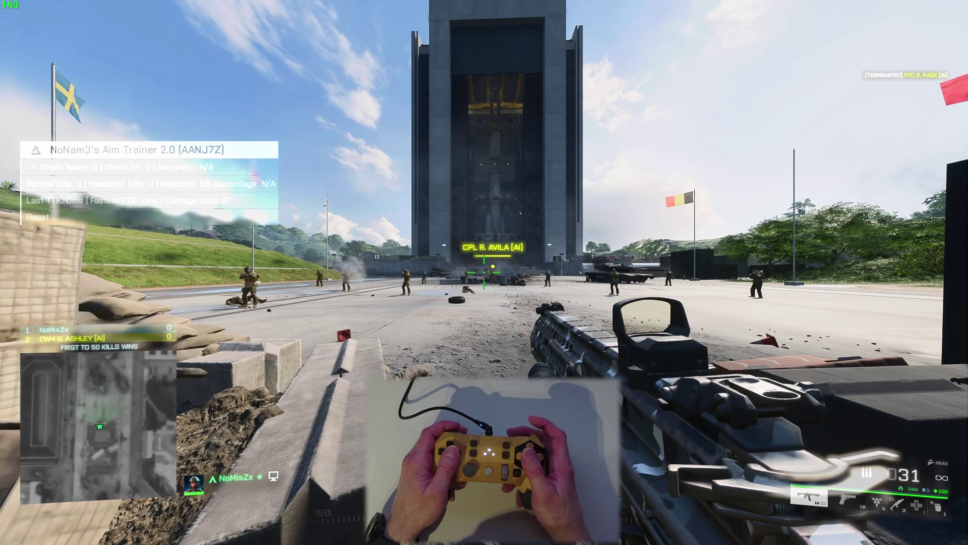